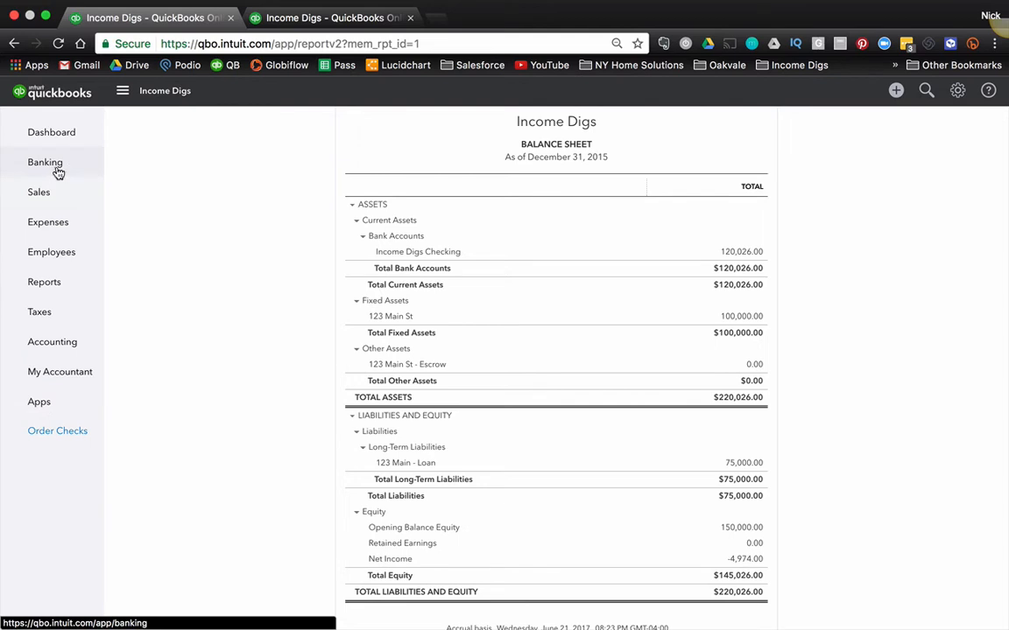
- Create a new expense and set its payment date to 06/21/2015
click(895, 96)
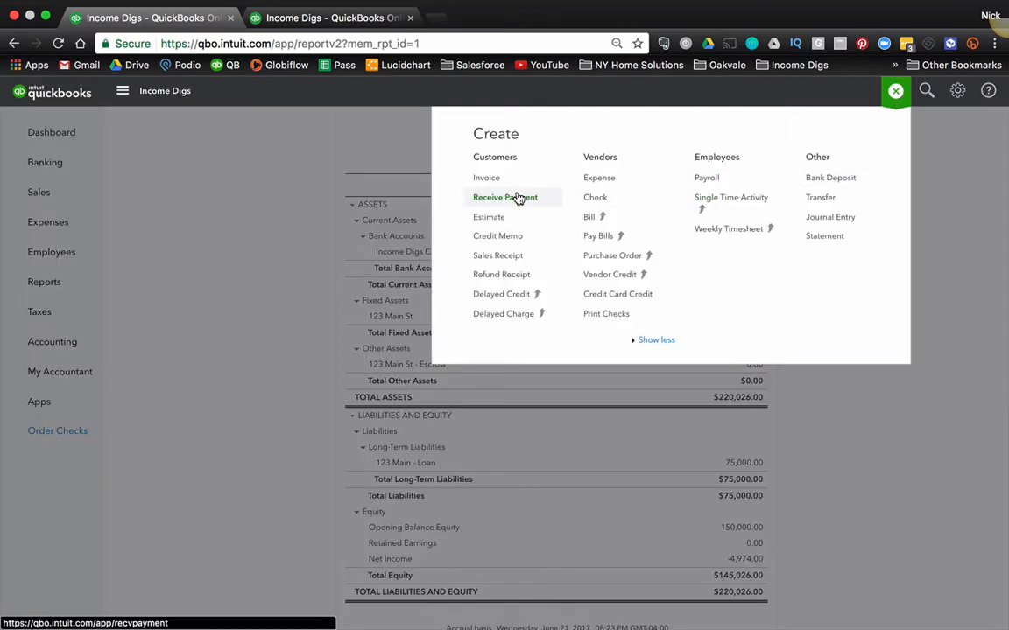
click(603, 181)
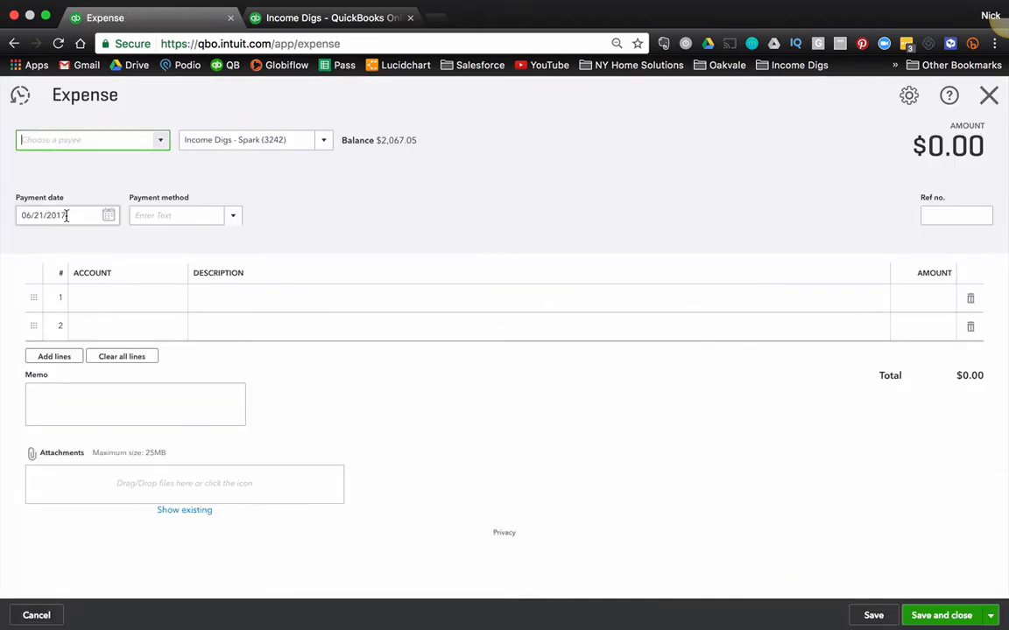
click(108, 215)
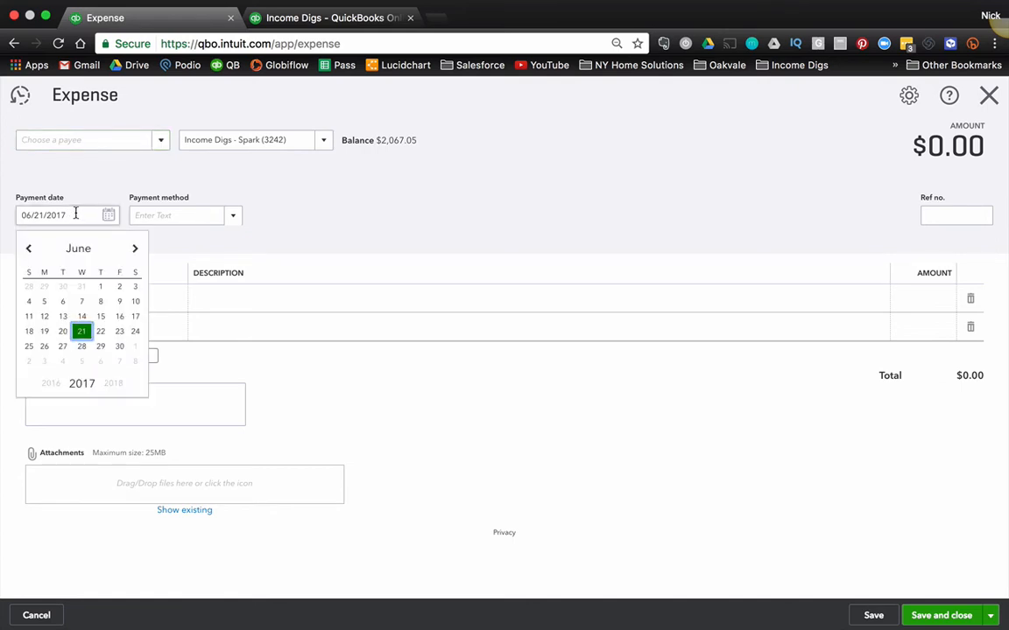
click(78, 214)
key(BackSpace)
text(5)
key(Tab)
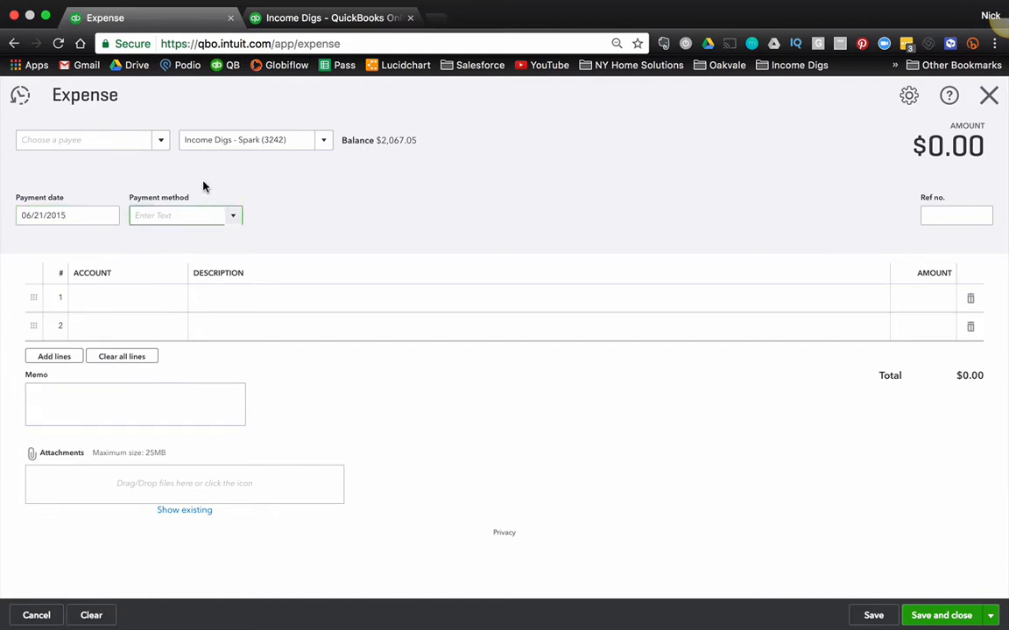
- Set the expense's payment account to Income Digs Checking and its payee to Amazon, declining the prefill from the last expense
click(324, 141)
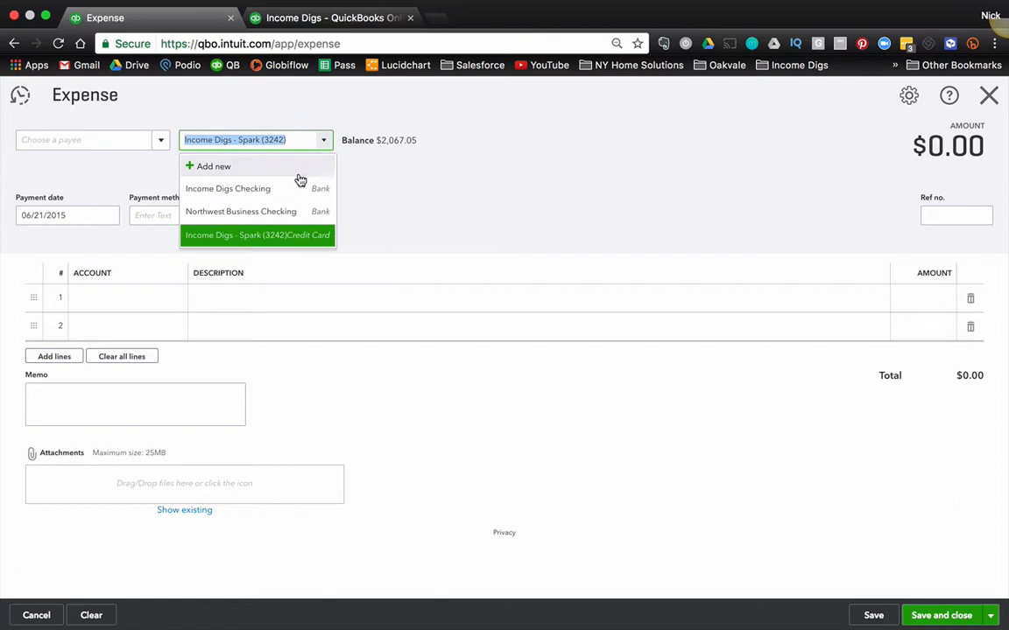
click(280, 189)
click(82, 143)
mouse_move(543, 5)
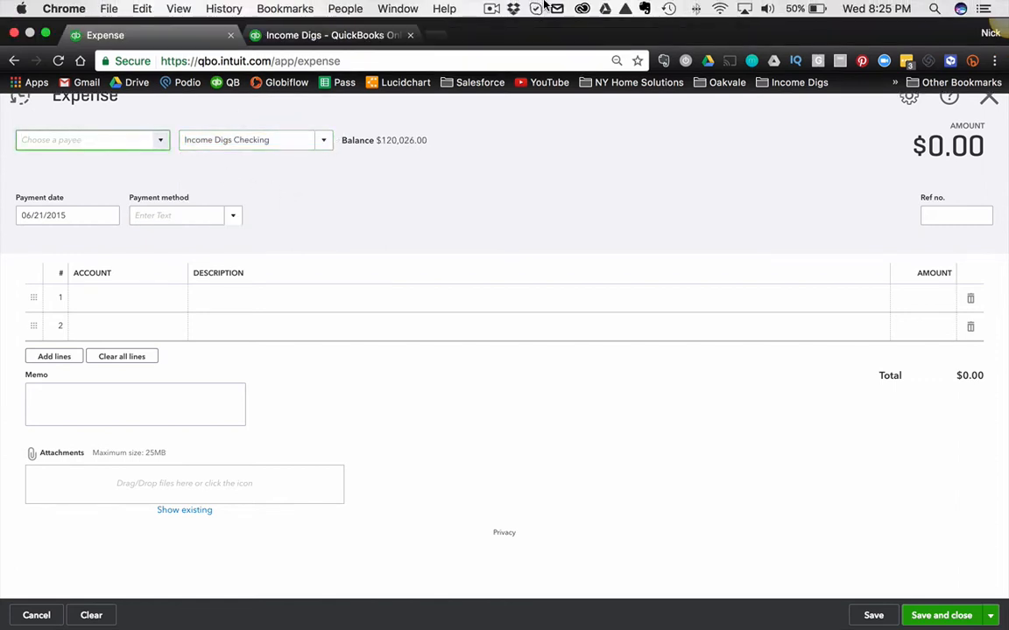
text(hom)
key(BackSpace)
key(BackSpace)
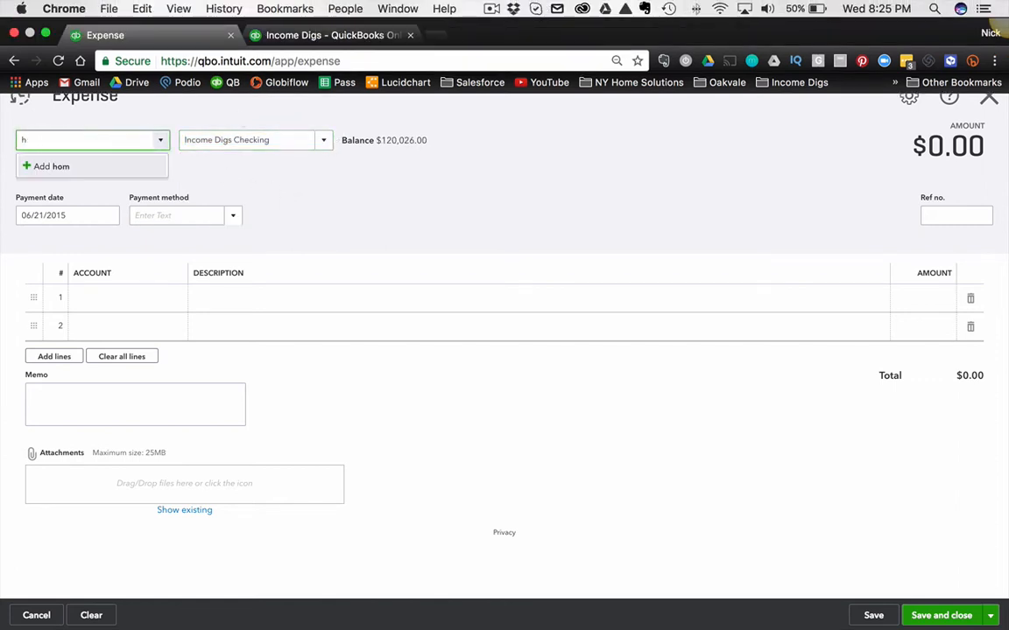
key(BackSpace)
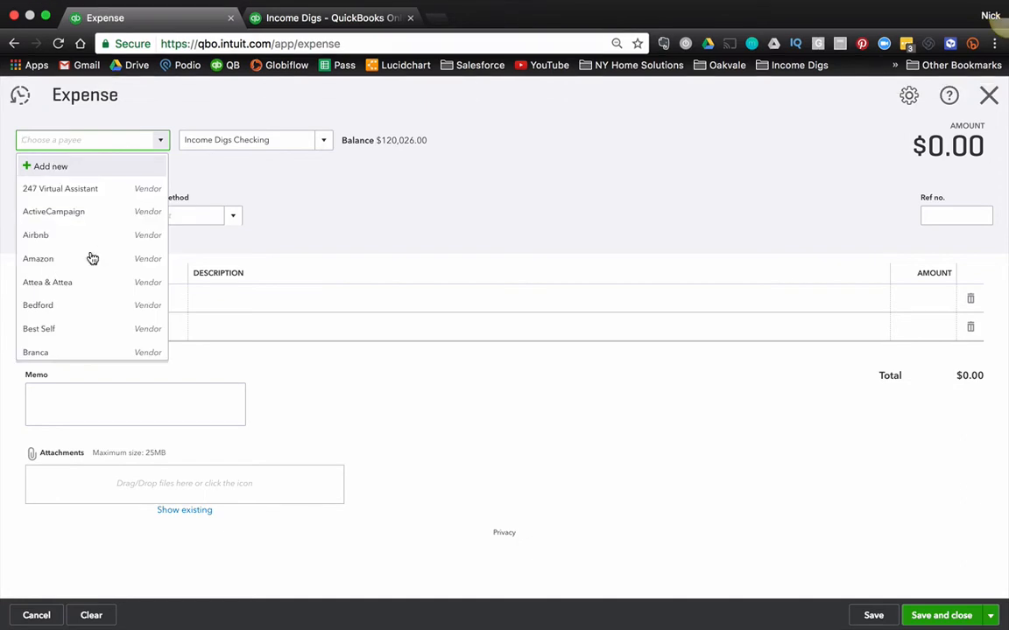
click(90, 259)
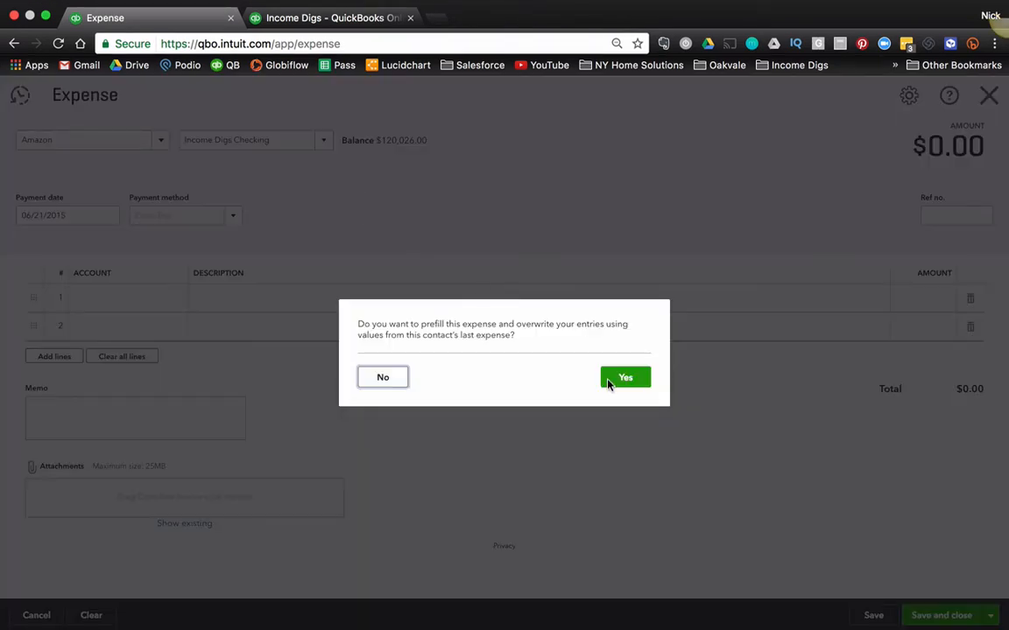
click(377, 382)
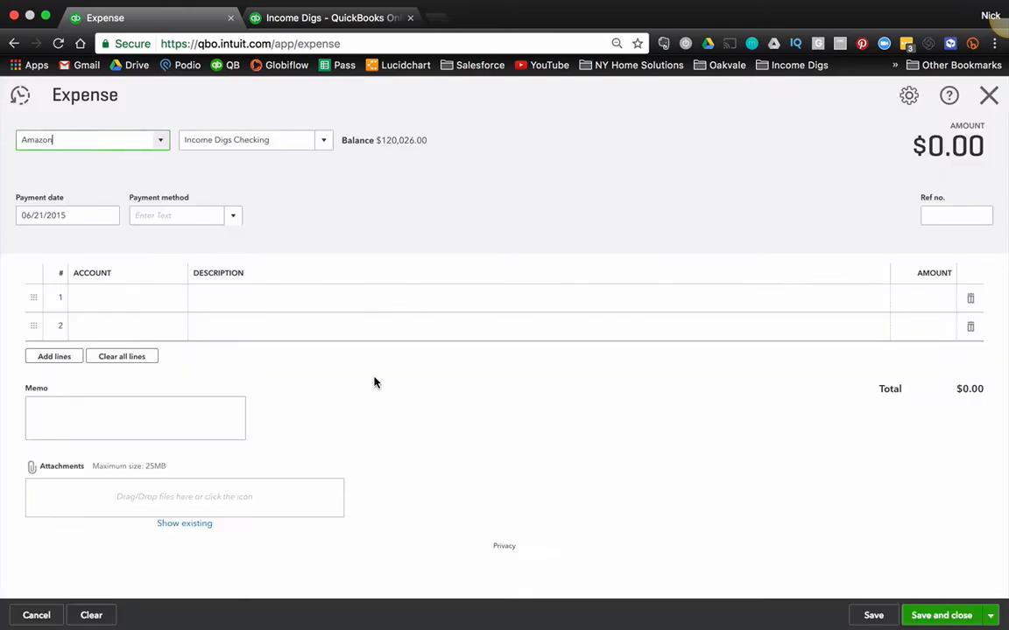
- Add a new account named "123 Main St Capital Improvements" from the expense's first line
click(106, 307)
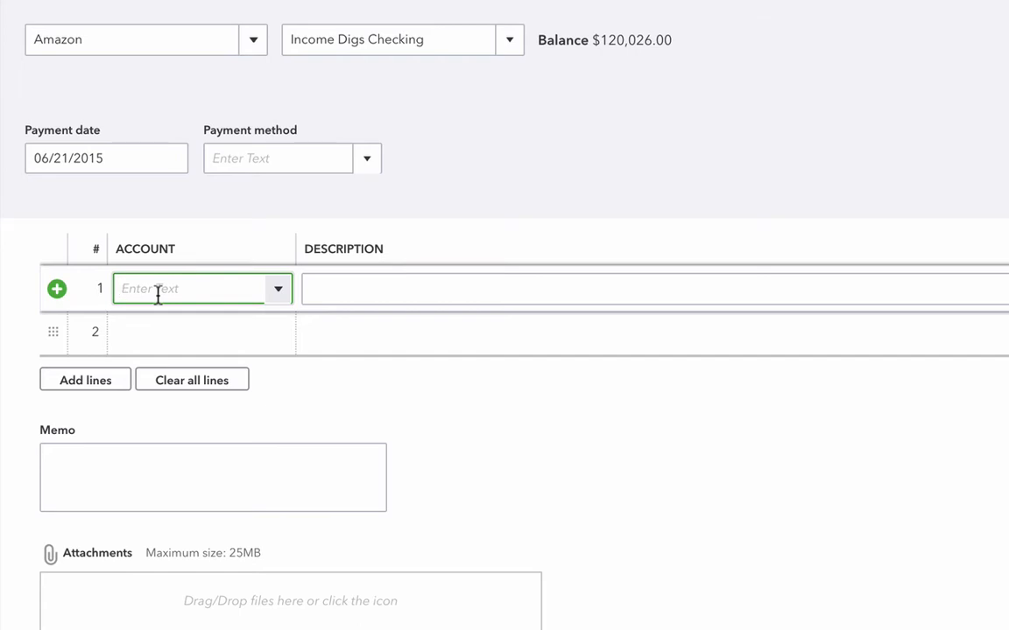
text(123 Main St)
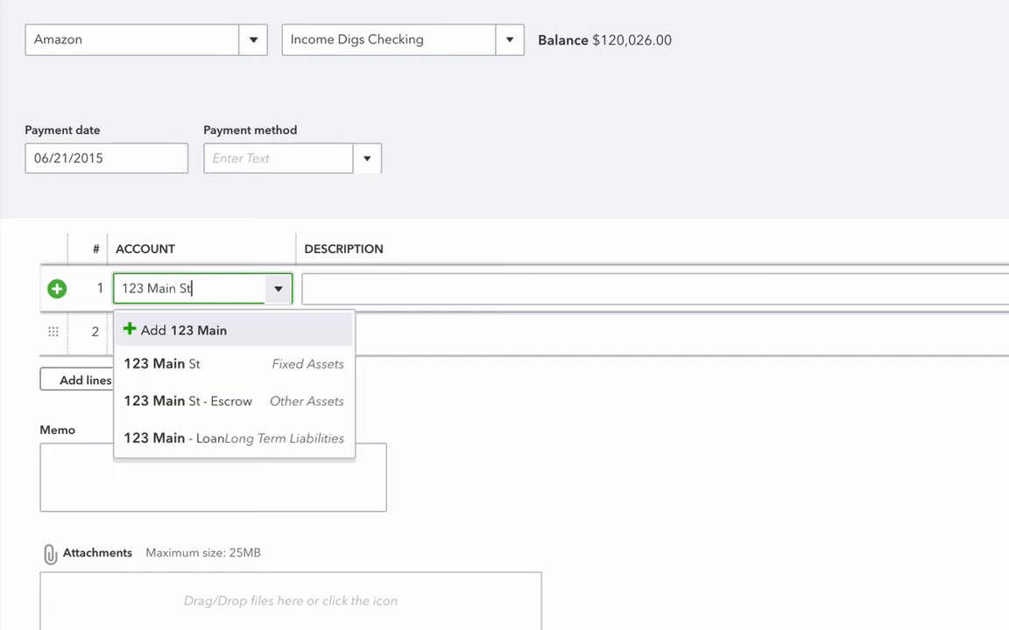
text( Capital Im)
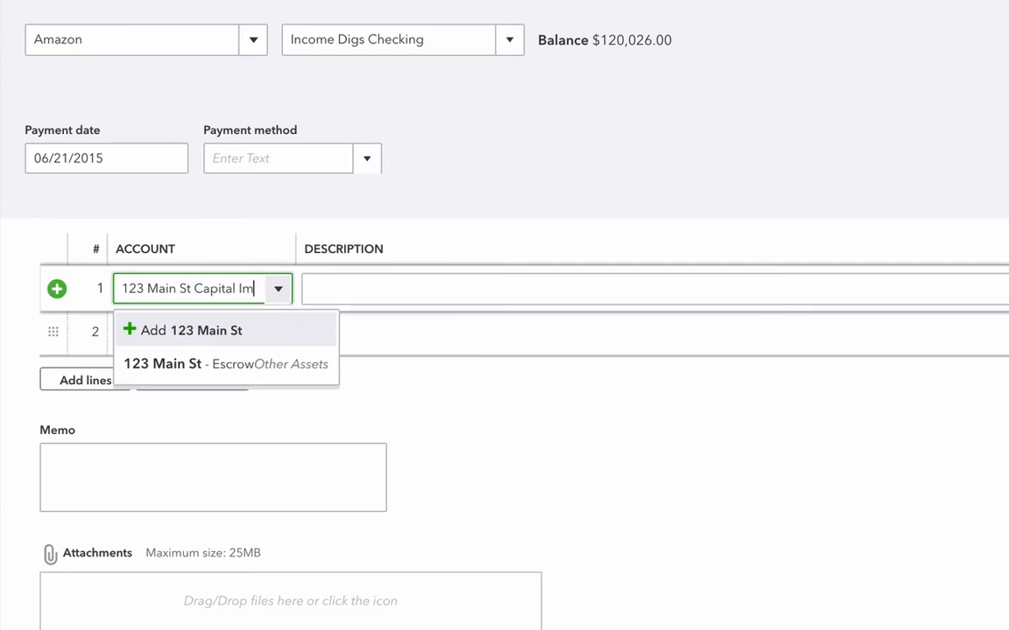
text(provements)
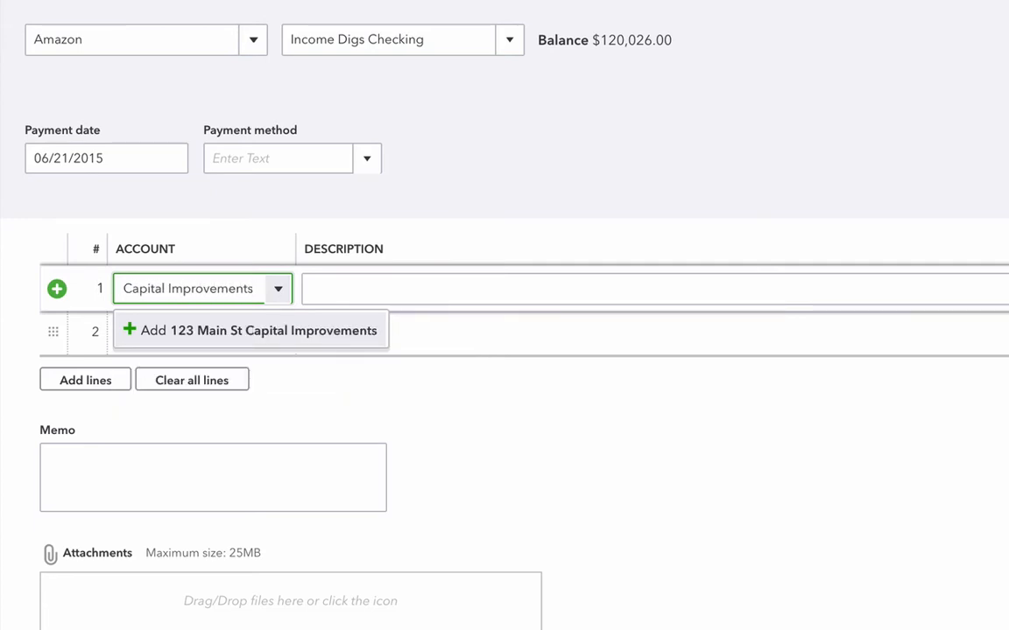
click(207, 340)
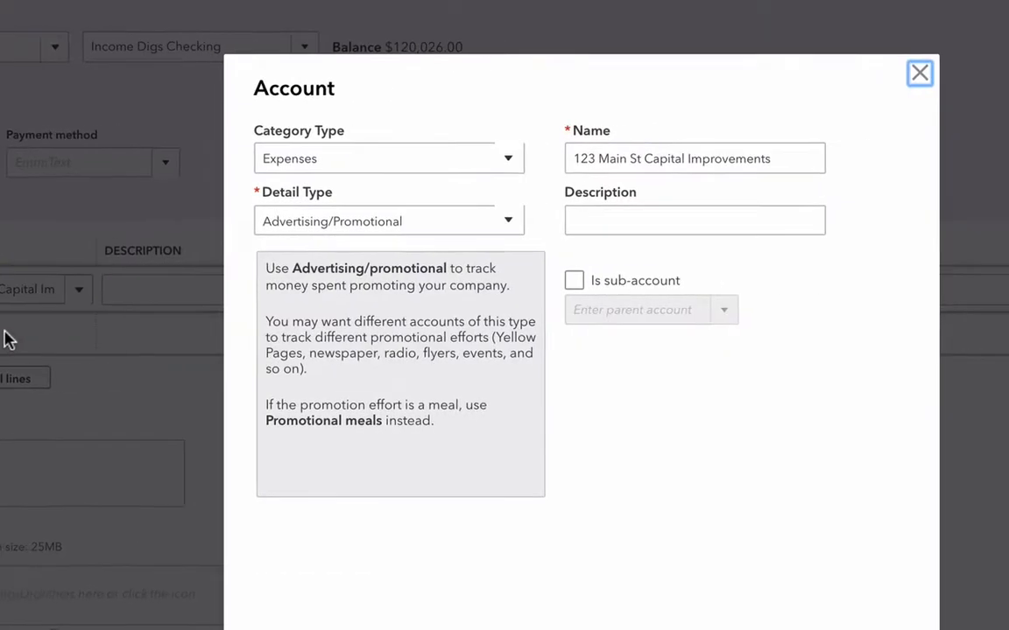
- Set the new account's category type to Fixed Assets and its detail type to Buildings
click(436, 166)
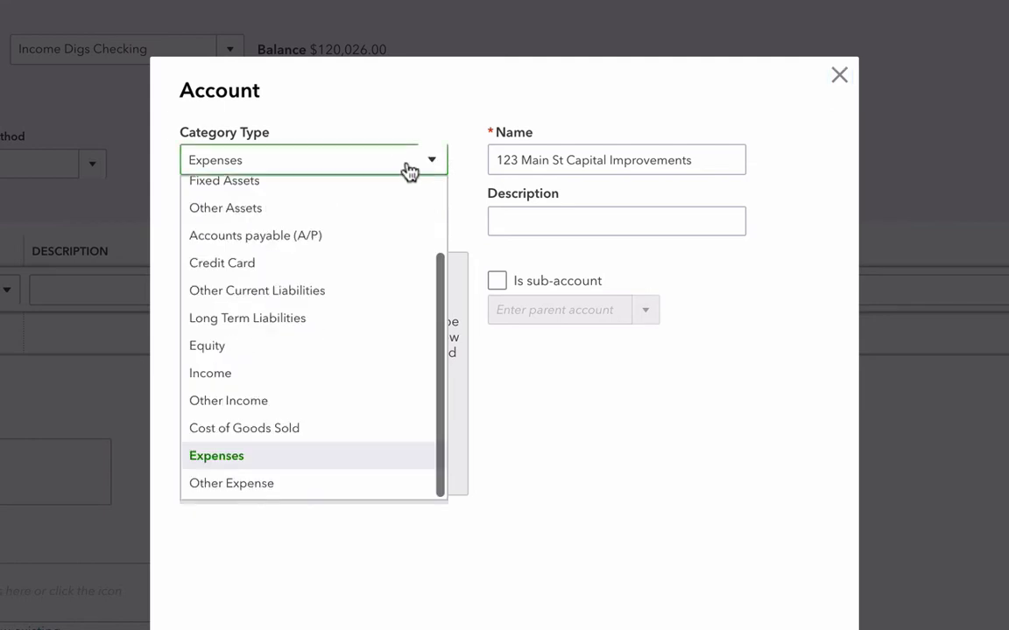
scroll(329, 221, up, 3)
click(264, 262)
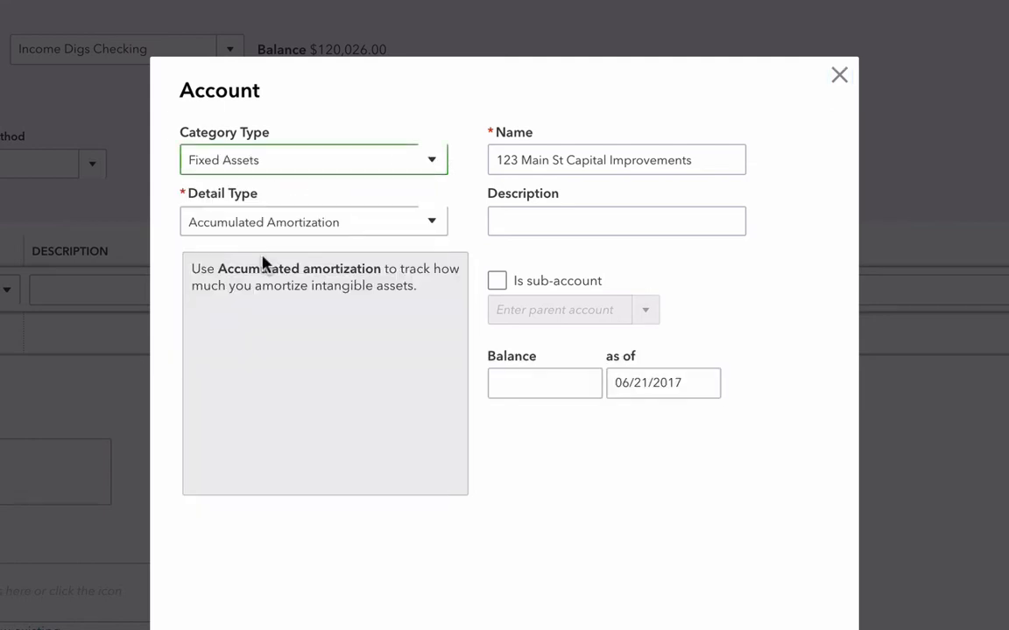
click(427, 220)
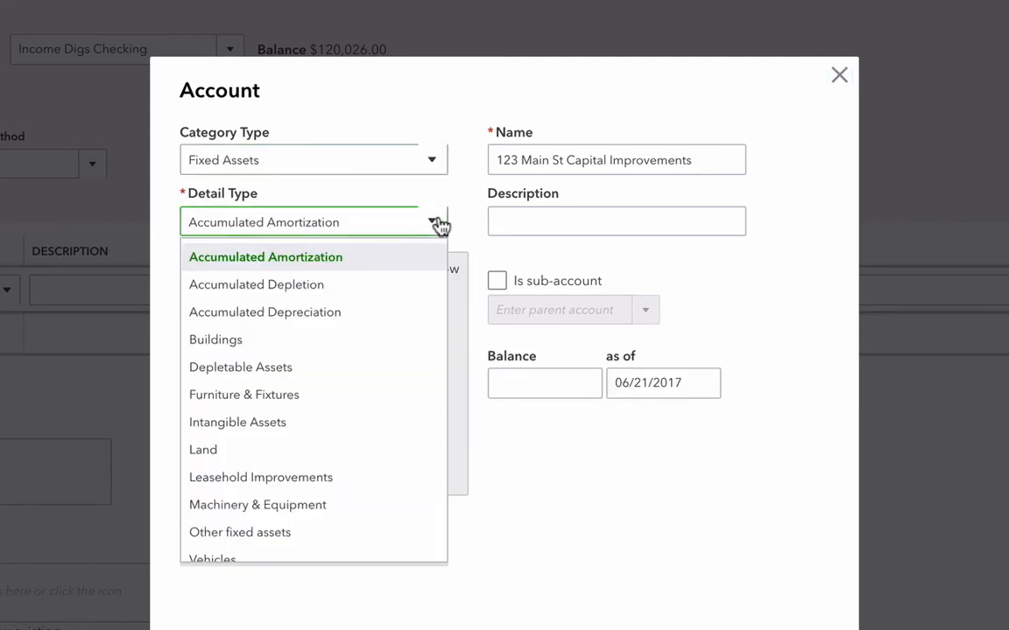
click(294, 345)
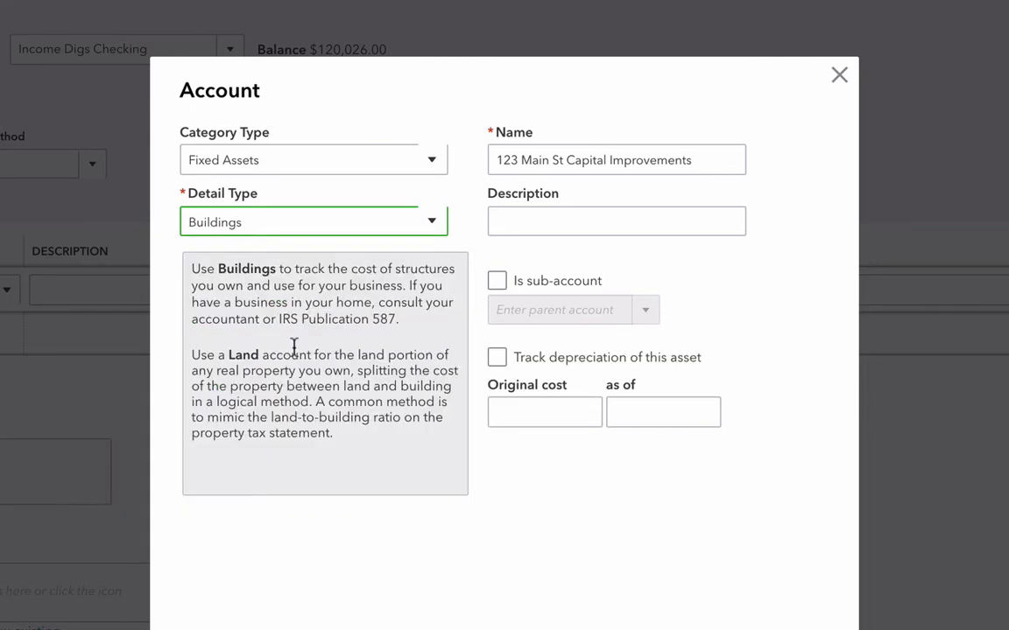
- Make the new account a sub-account of the 123 Main St fixed asset and save it
click(495, 283)
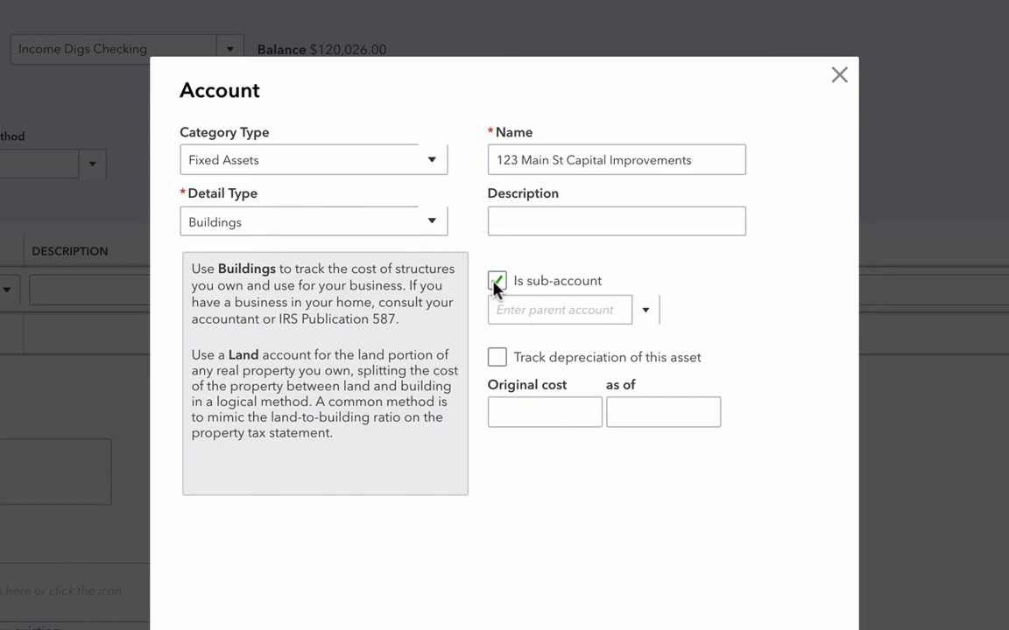
click(605, 312)
text(123 Main St)
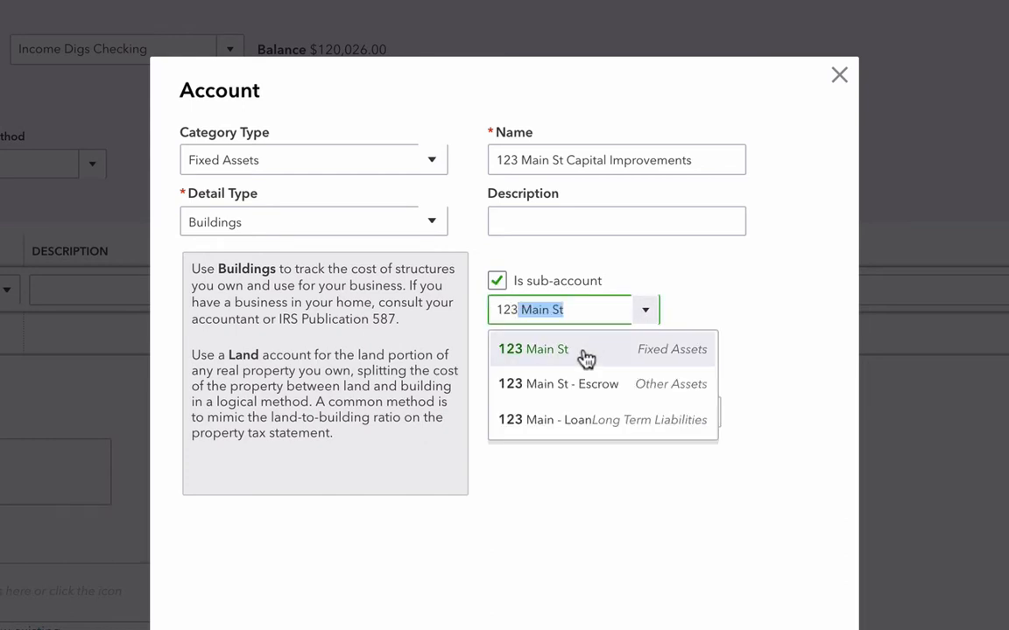
click(586, 351)
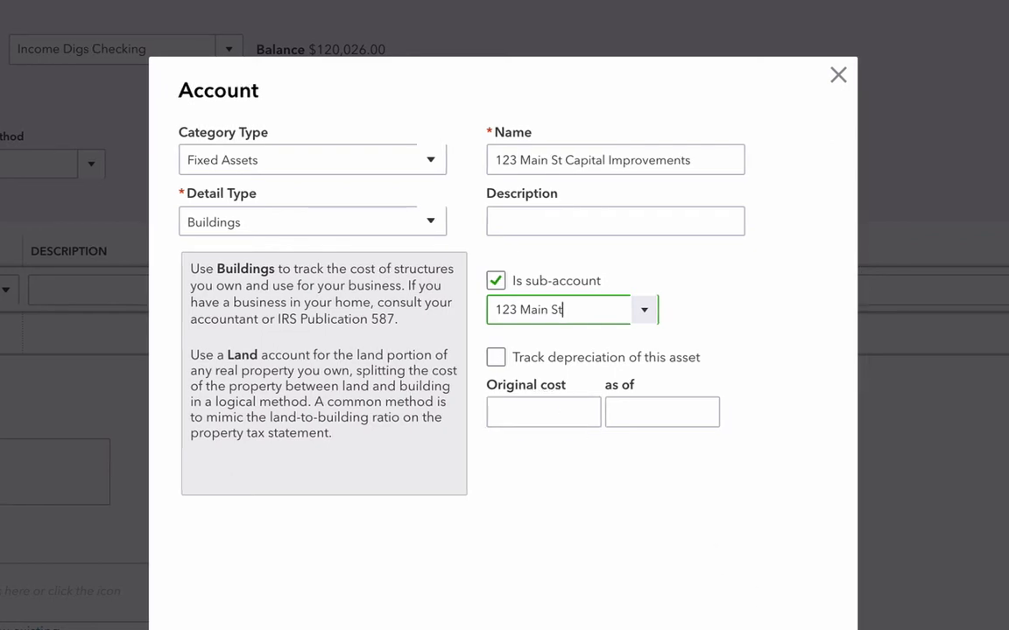
click(791, 629)
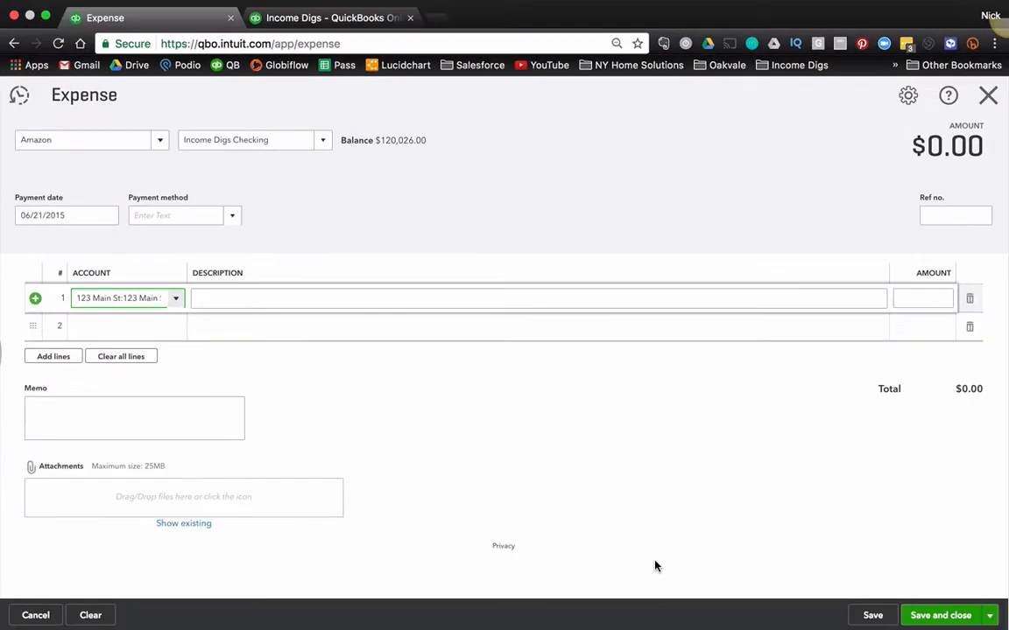
- Describe the first expense line as "New Roof" with an amount of 25,000, and save and close the expense
click(258, 298)
click(258, 294)
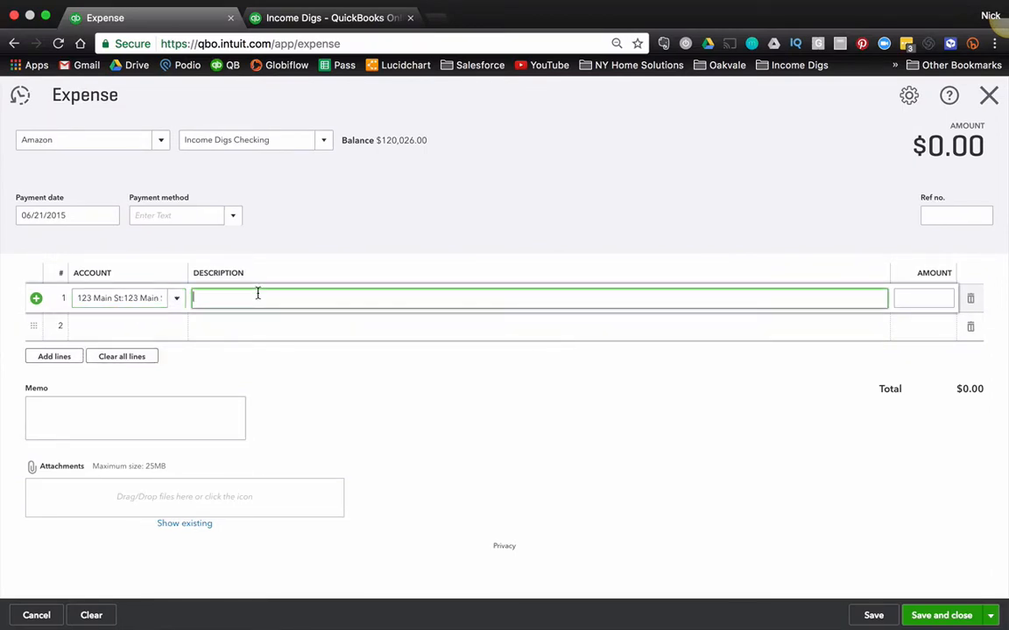
text(New Roof)
key(Tab)
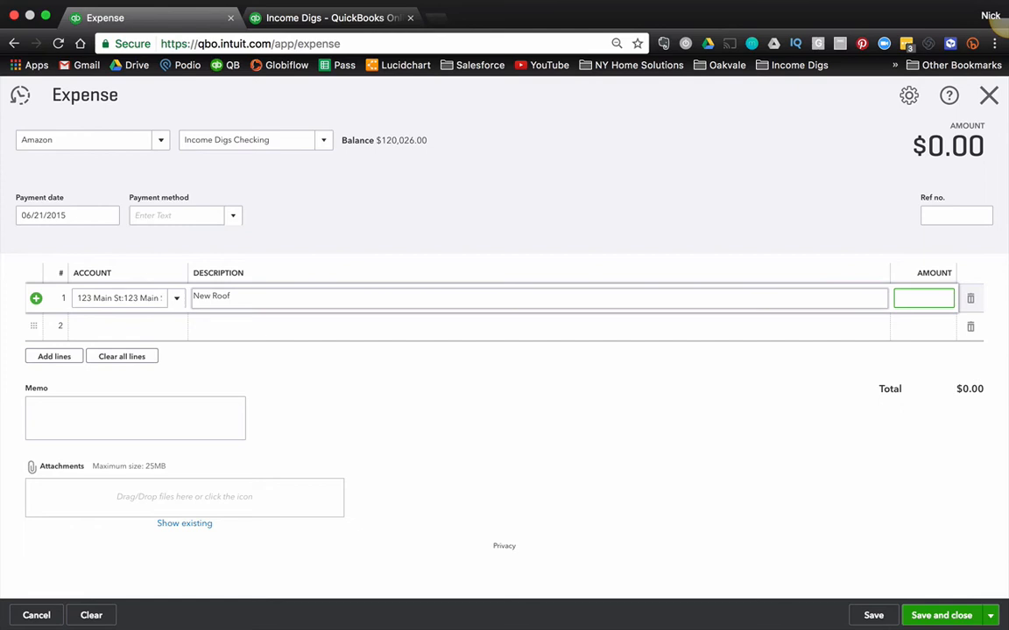
text(25,000)
key(Tab)
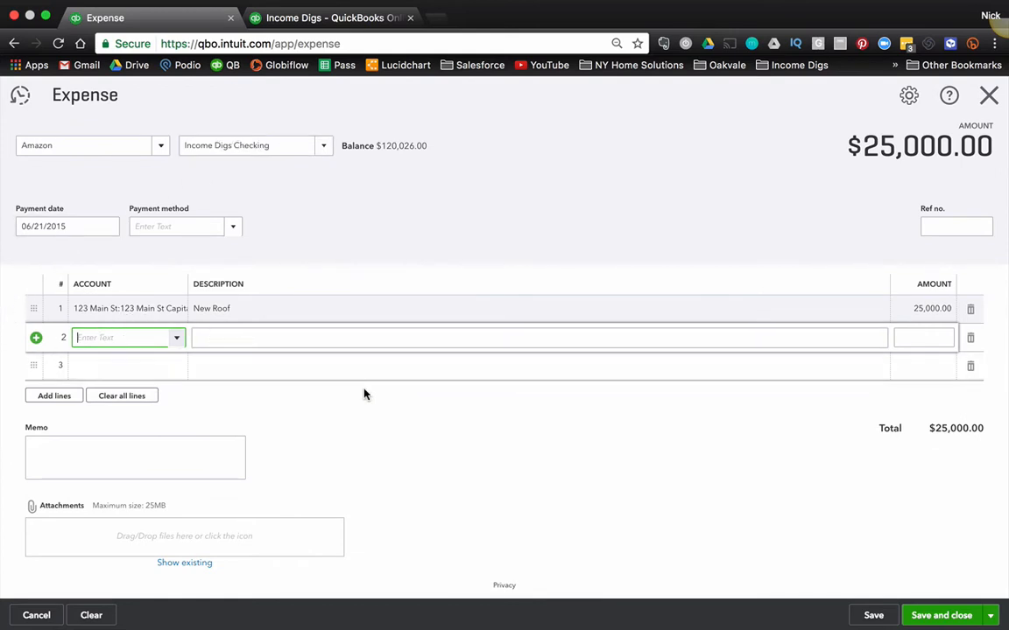
click(928, 616)
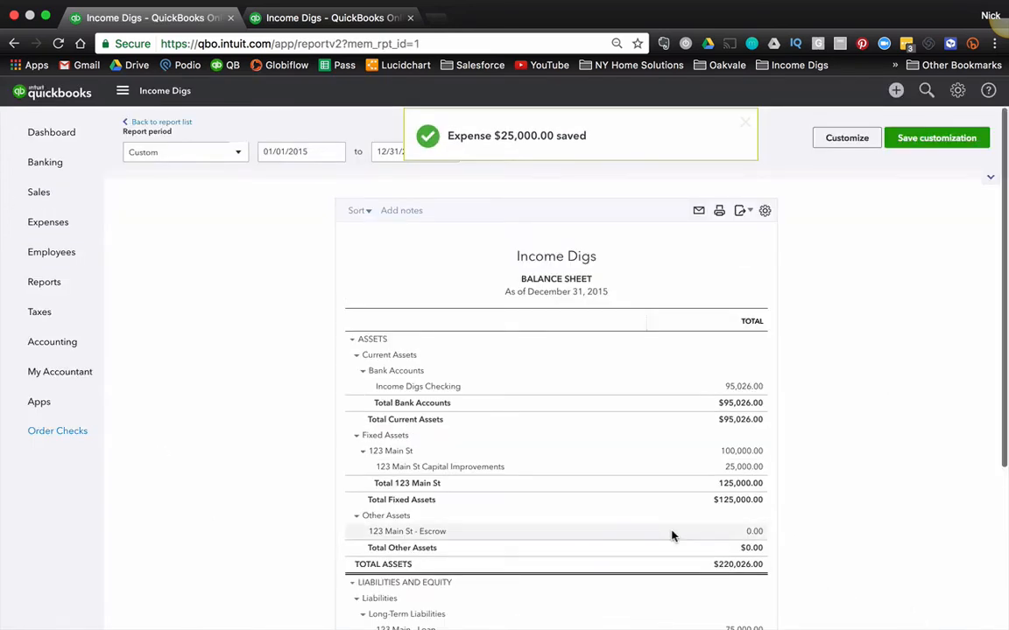
- Examine the balance sheet's checking balance, fixed assets, liabilities and equity after recording the roof expense
scroll(368, 490, down, 2)
scroll(359, 477, down, 1)
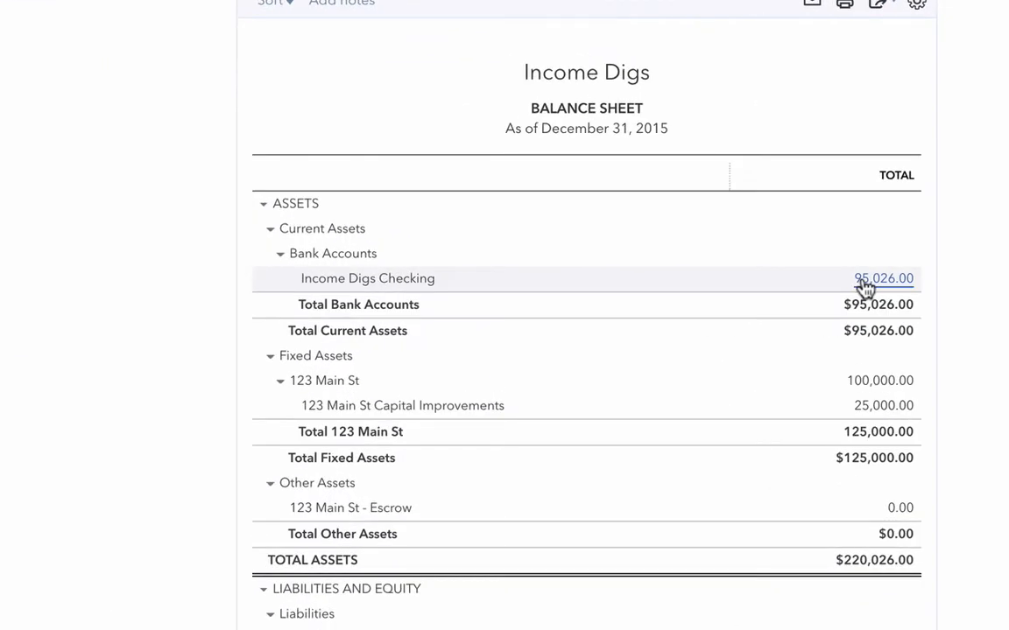
scroll(348, 378, down, 2)
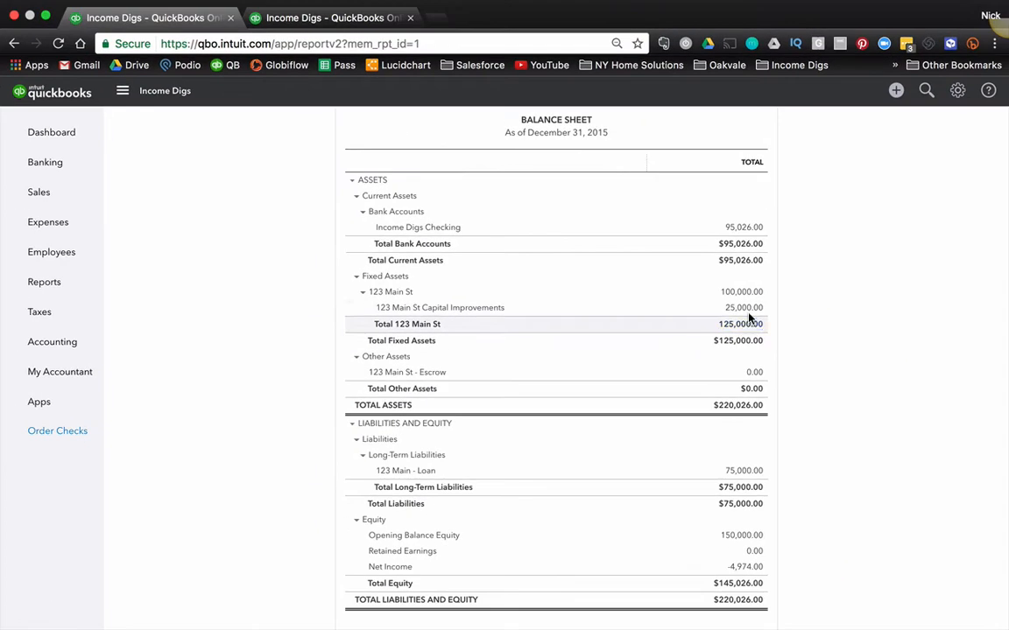
scroll(744, 349, down, 2)
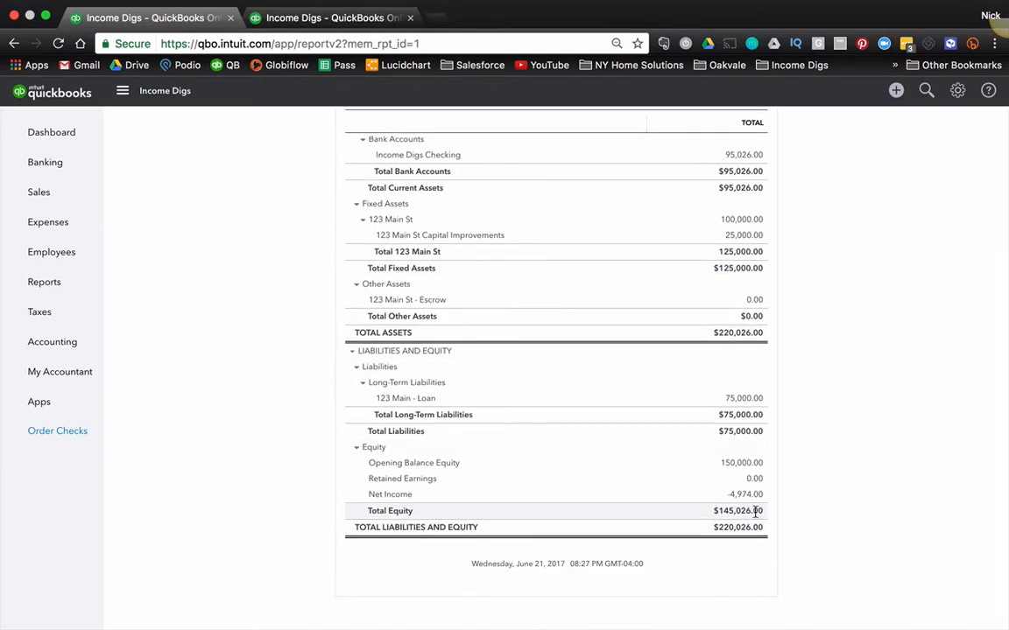
scroll(670, 478, up, 1)
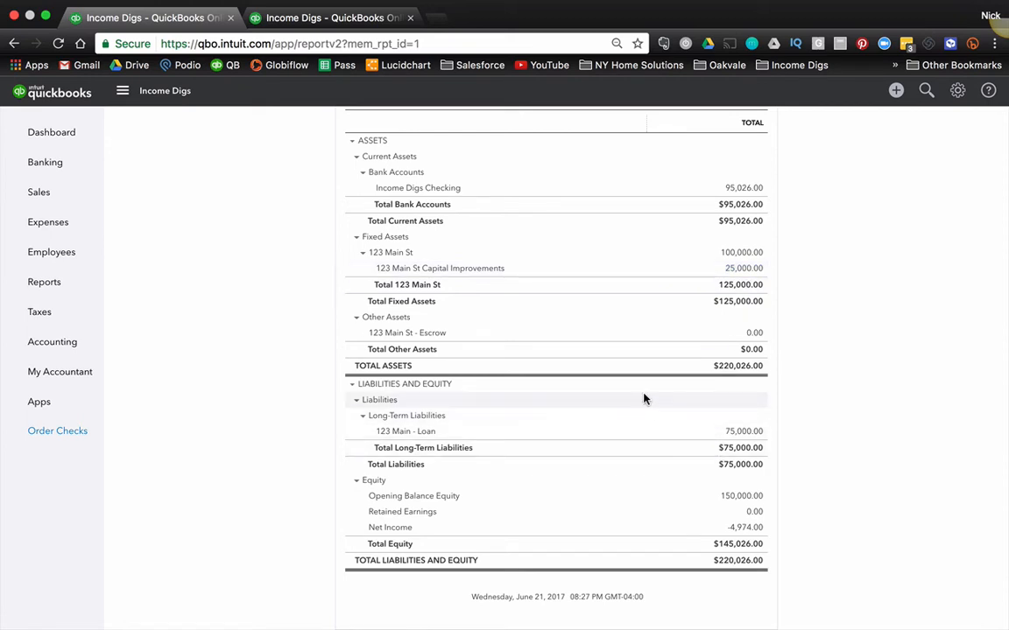
scroll(645, 399, up, 1)
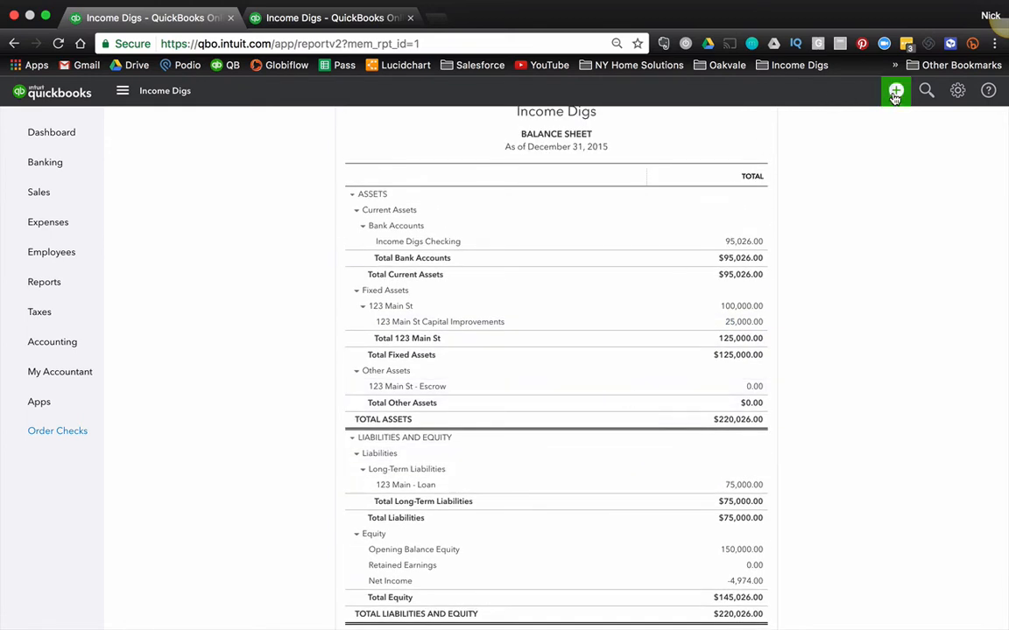
- Create a new expense paid to Amazon with the payment date 07/21/2015
click(895, 90)
click(601, 179)
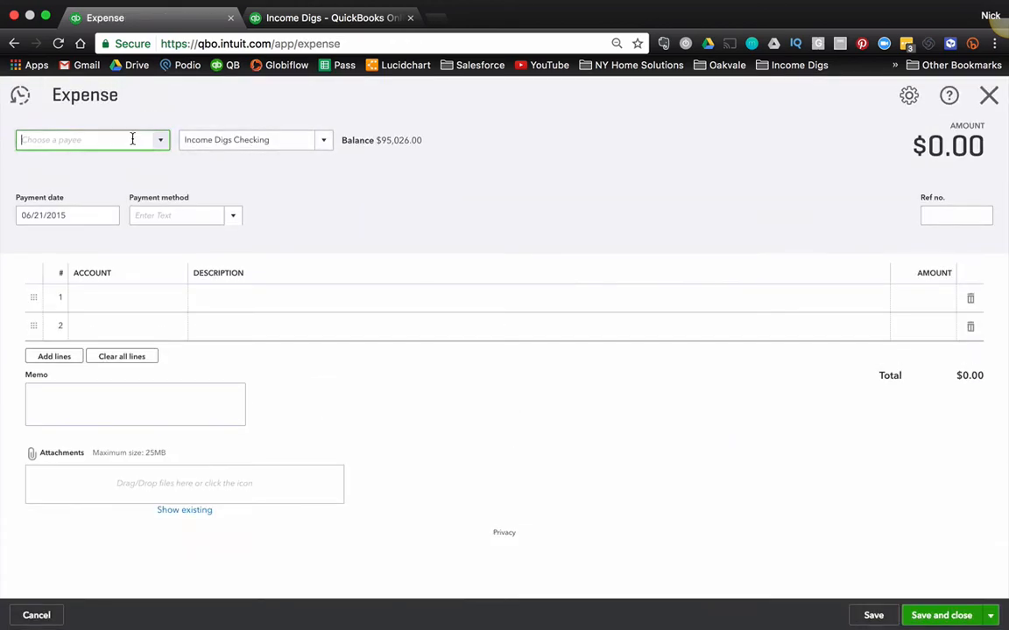
text(amaz)
key(Tab)
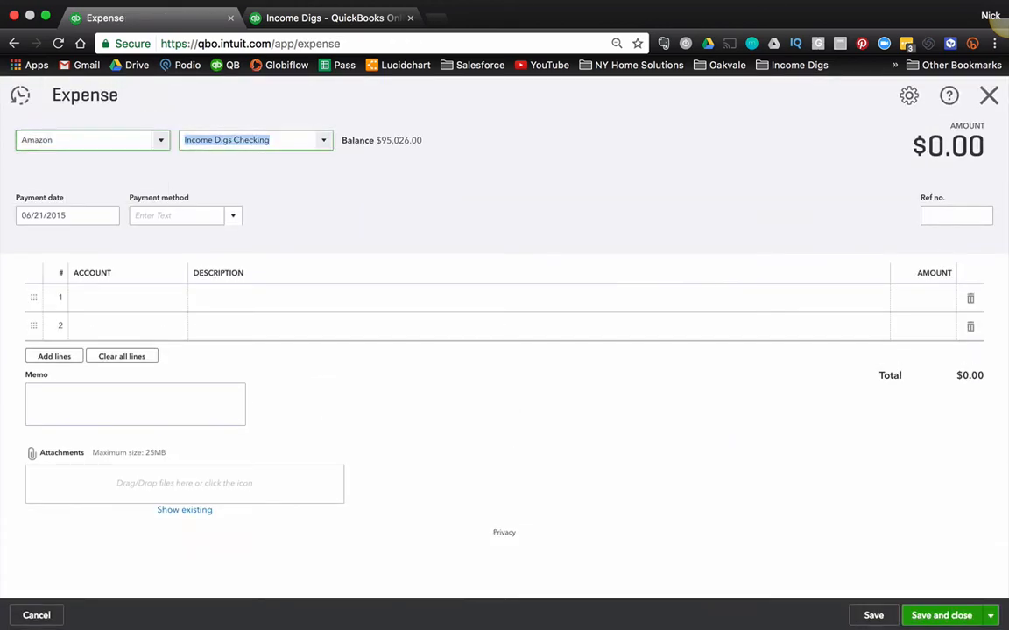
drag(89, 228, 22, 226)
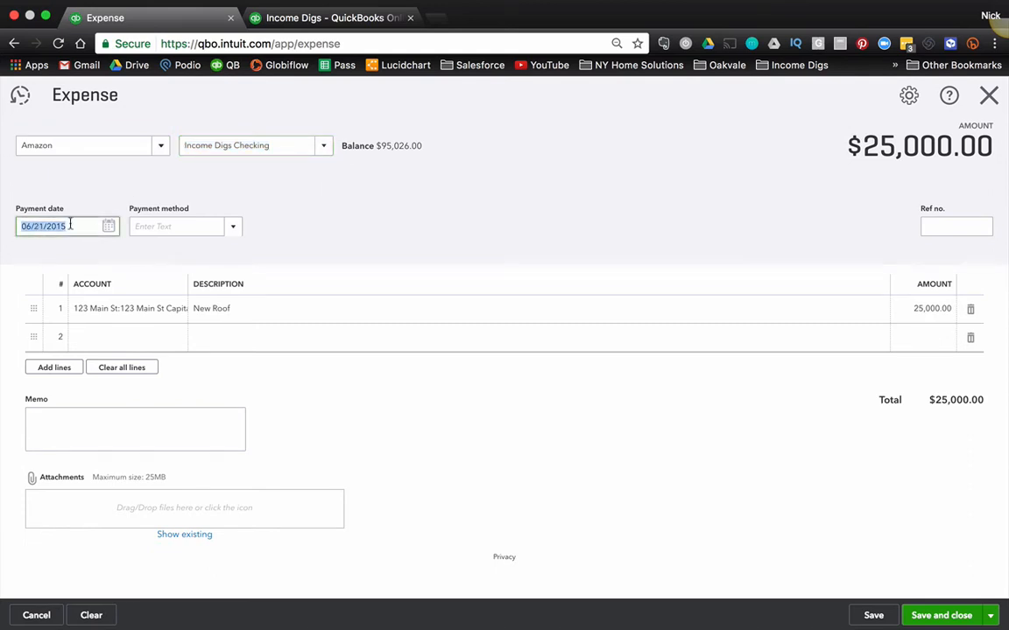
text(7/21/2015)
key(Tab)
key(Tab)
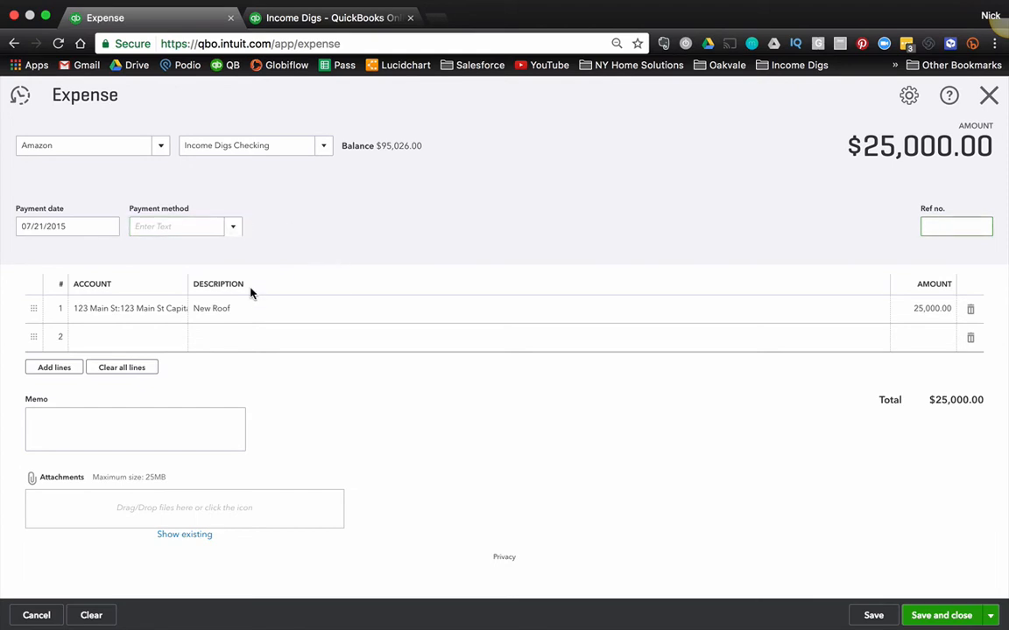
- Change the first expense line's description to "Siding" and its amount to 7,500, and save and close the expense
click(136, 317)
click(176, 309)
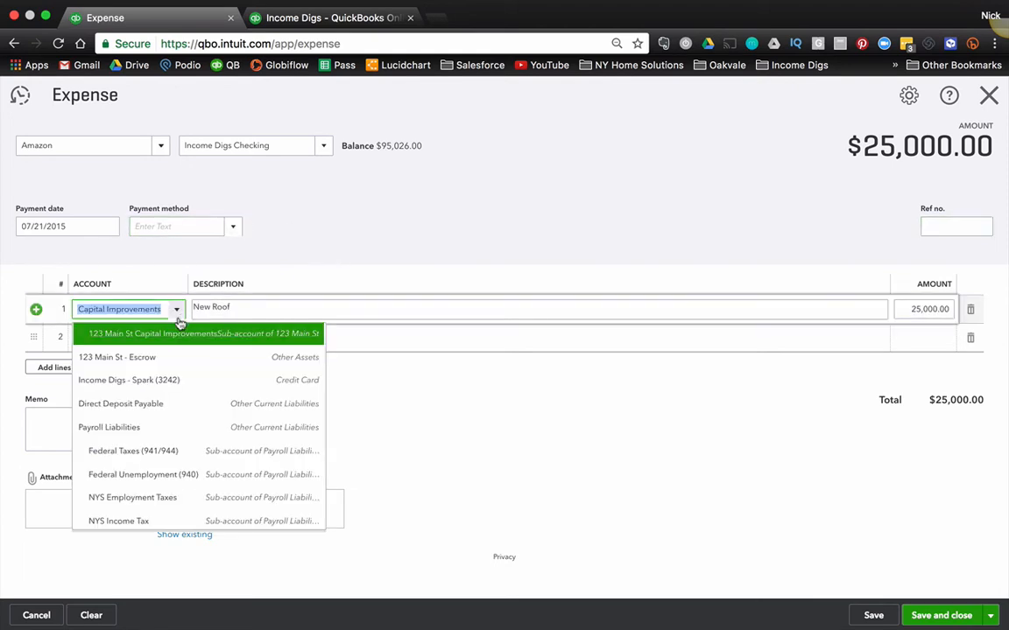
click(241, 308)
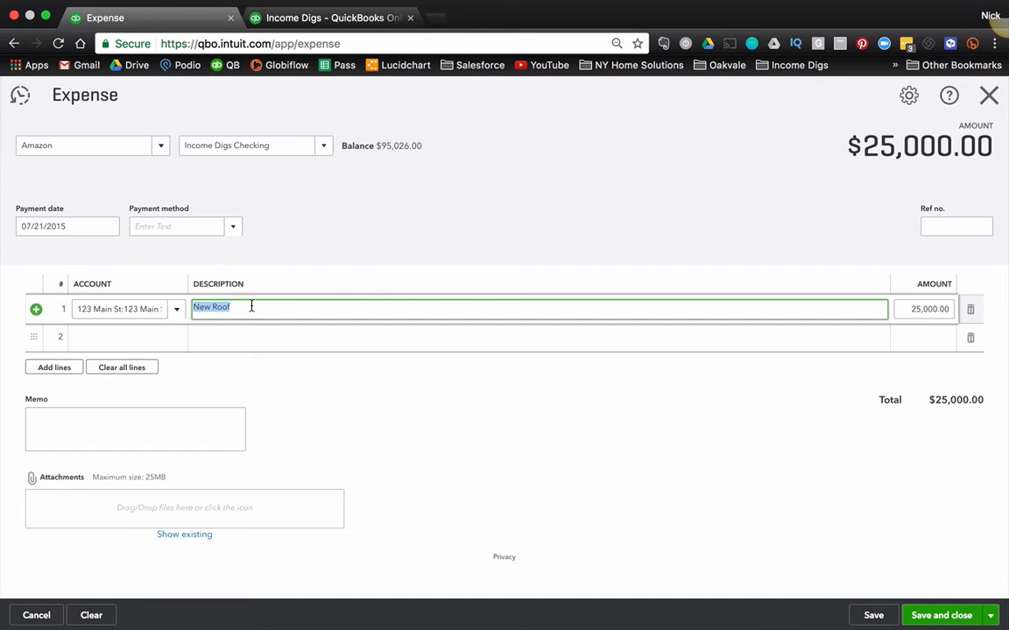
text(Siding)
key(Tab)
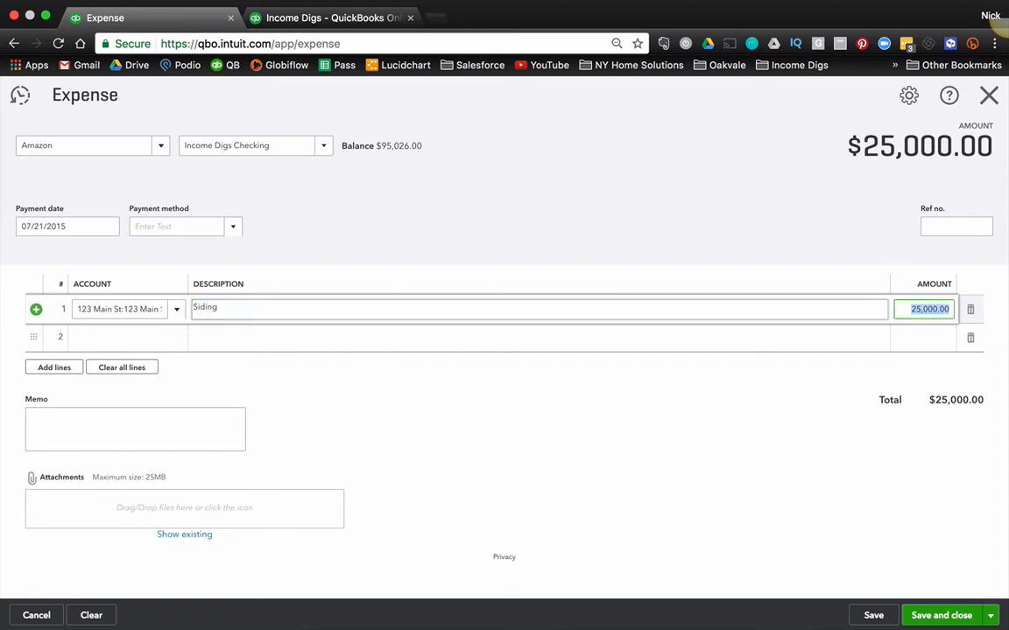
text(7,50)
text(00)
key(Tab)
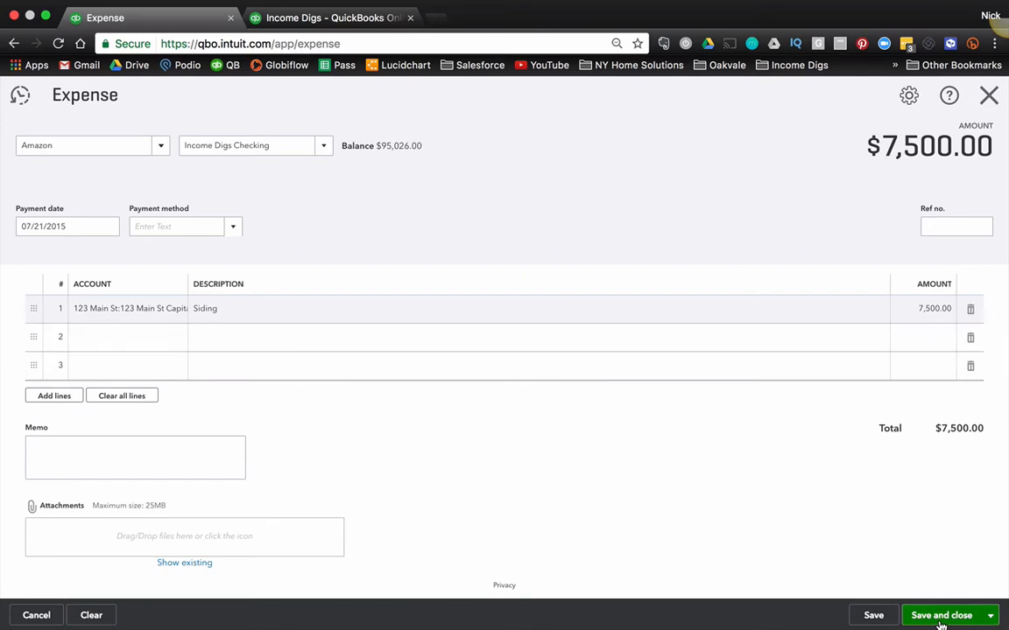
click(939, 622)
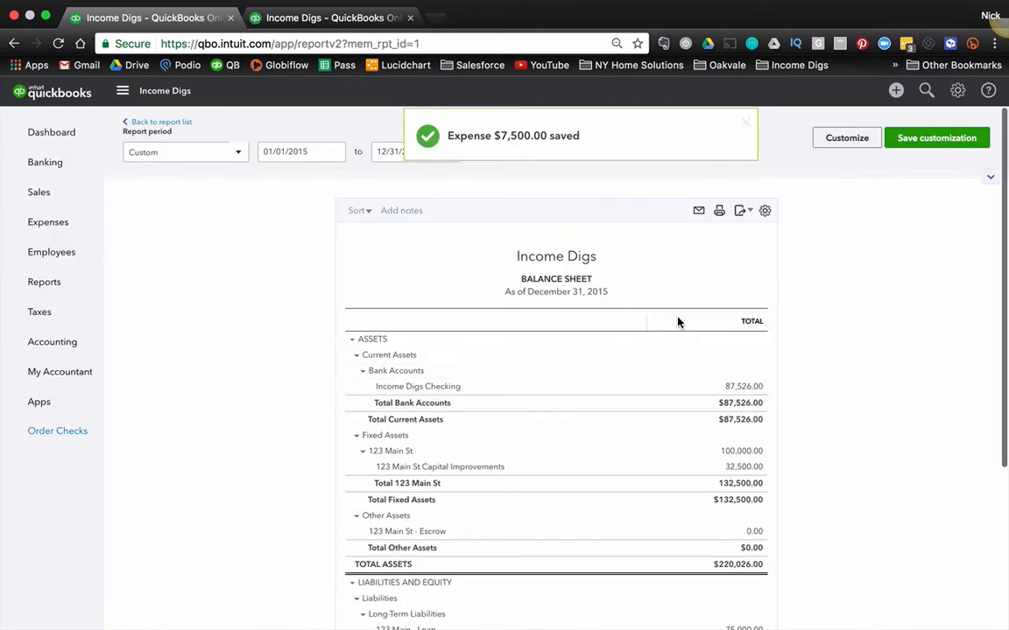
- Start a new journal entry dated 08/01/2015
scroll(672, 370, down, 2)
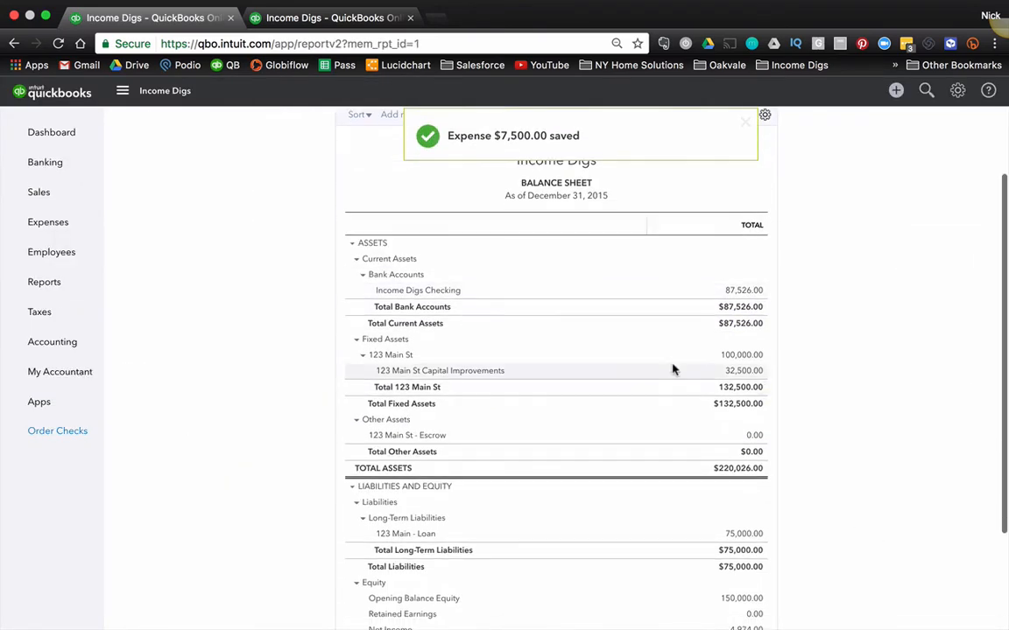
scroll(672, 369, down, 2)
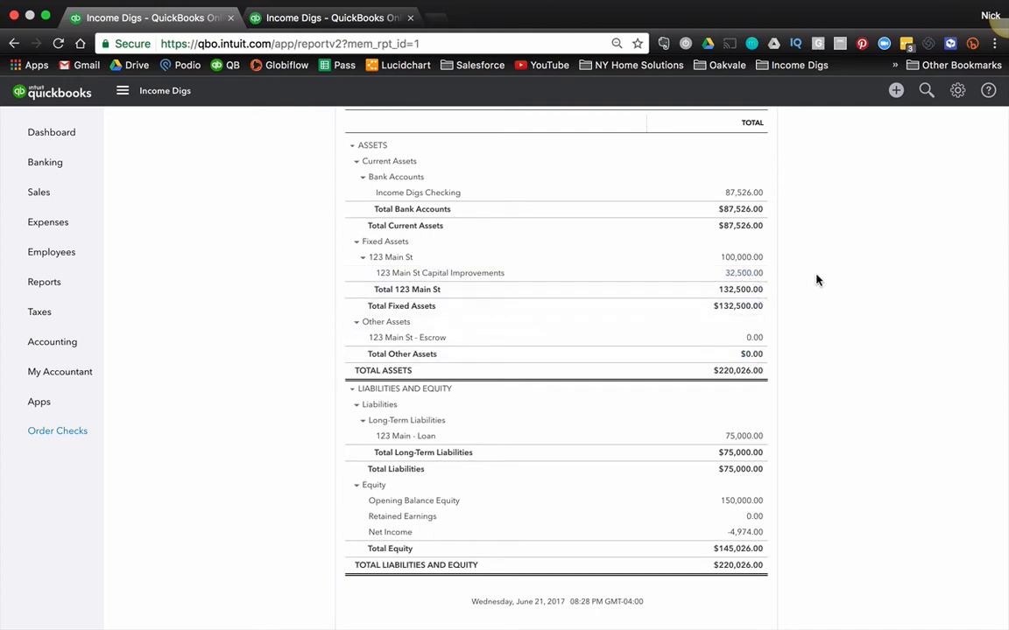
scroll(814, 279, up, 2)
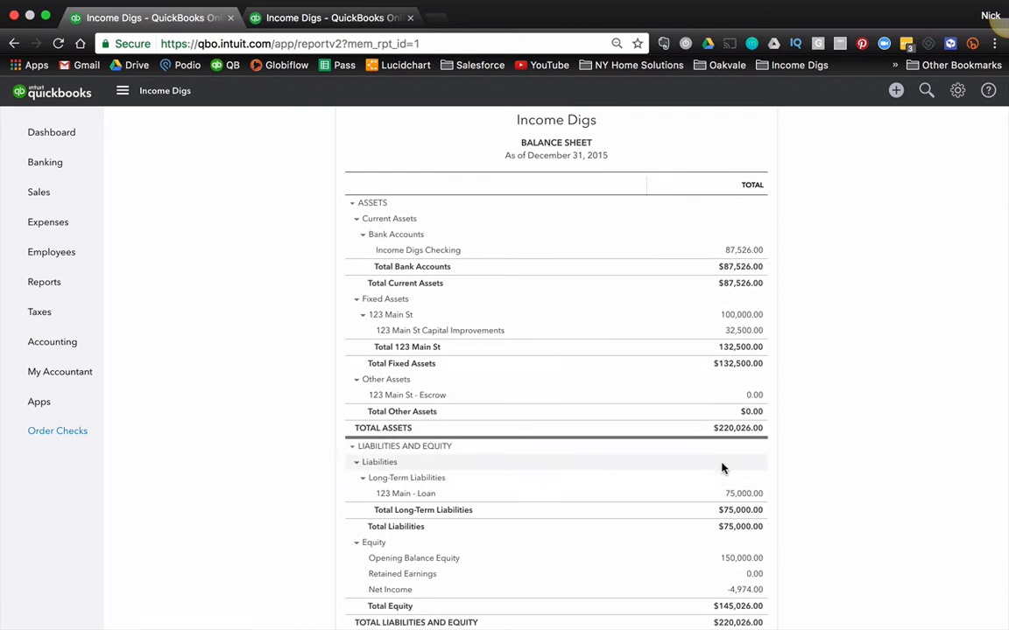
click(895, 92)
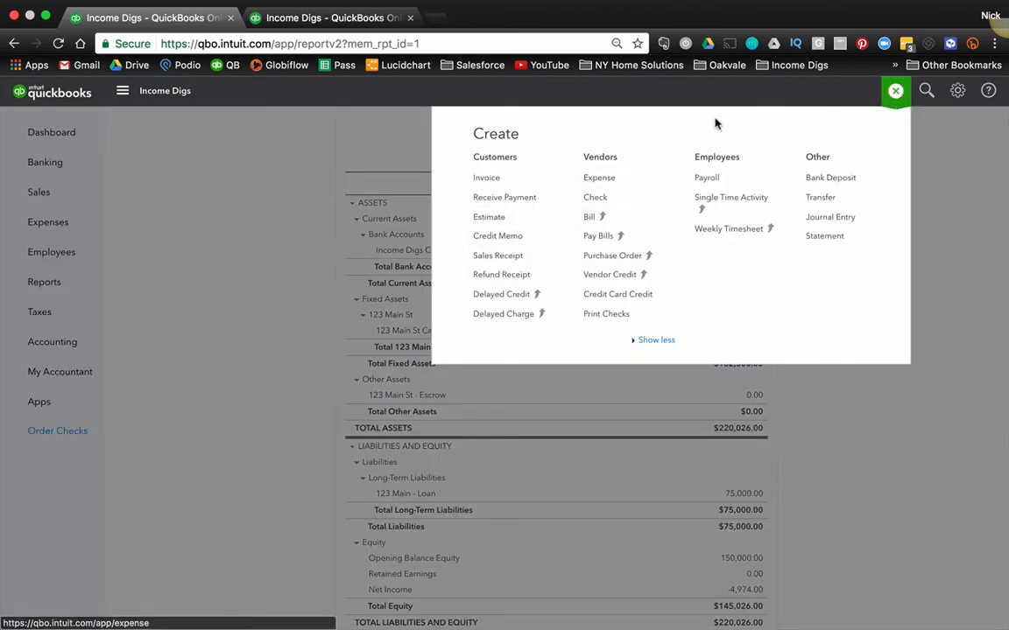
click(828, 219)
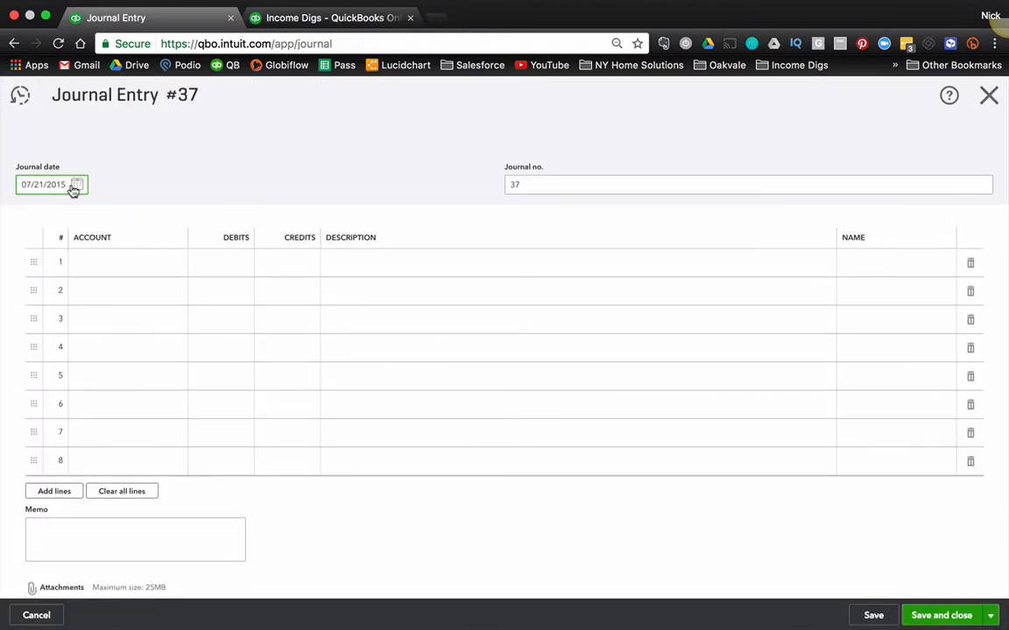
drag(70, 181, 1, 151)
text(8/01/20)
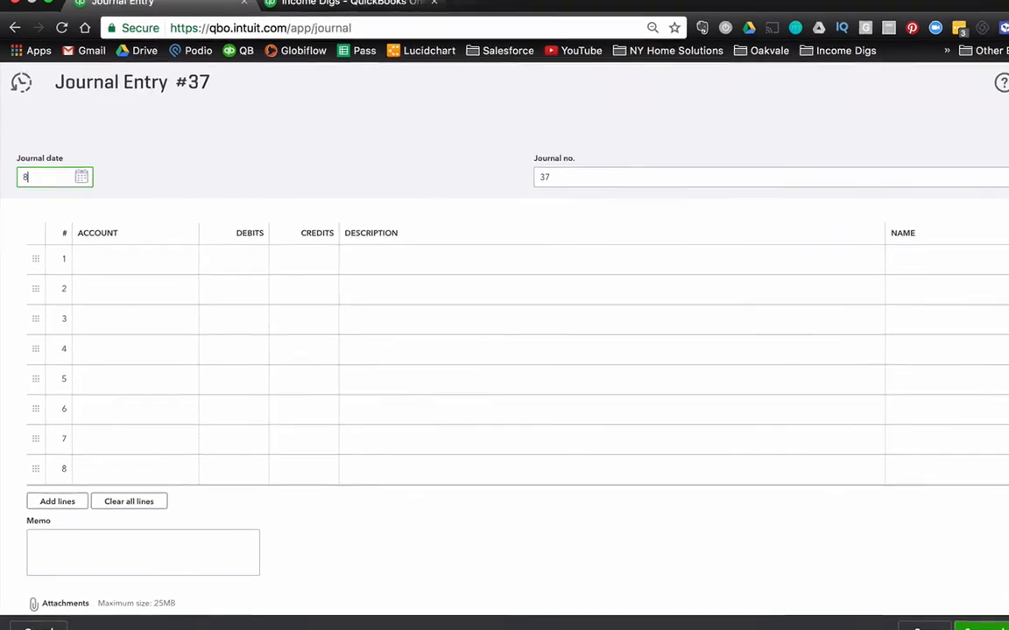
text(15)
key(Tab)
key(Tab)
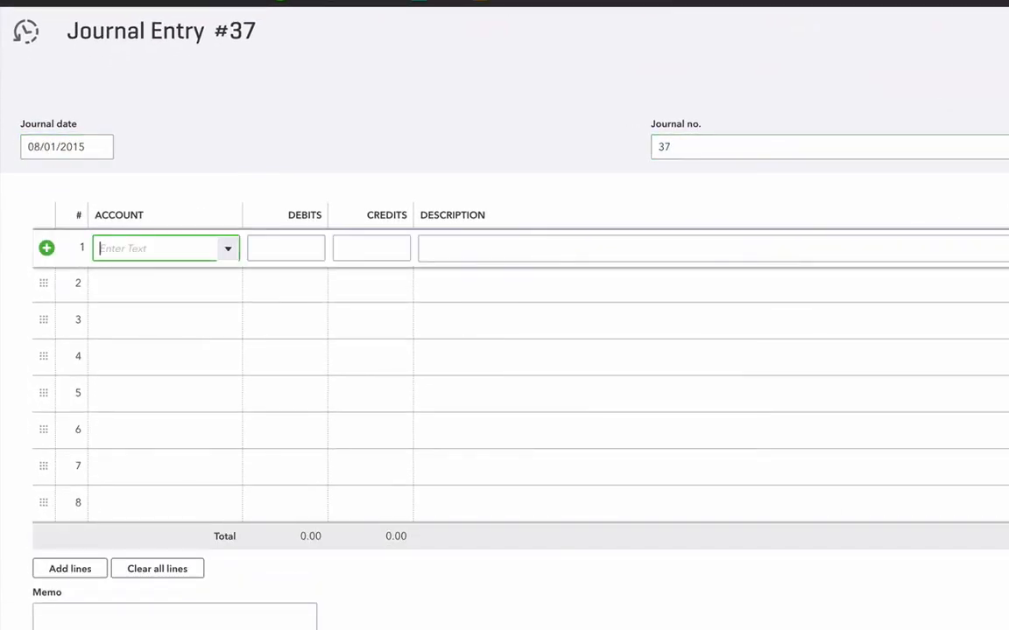
- Debit Income Digs Checking 20,000 on the first journal line, with the description "1st Draw from Lender"
text(Income Digs Checking)
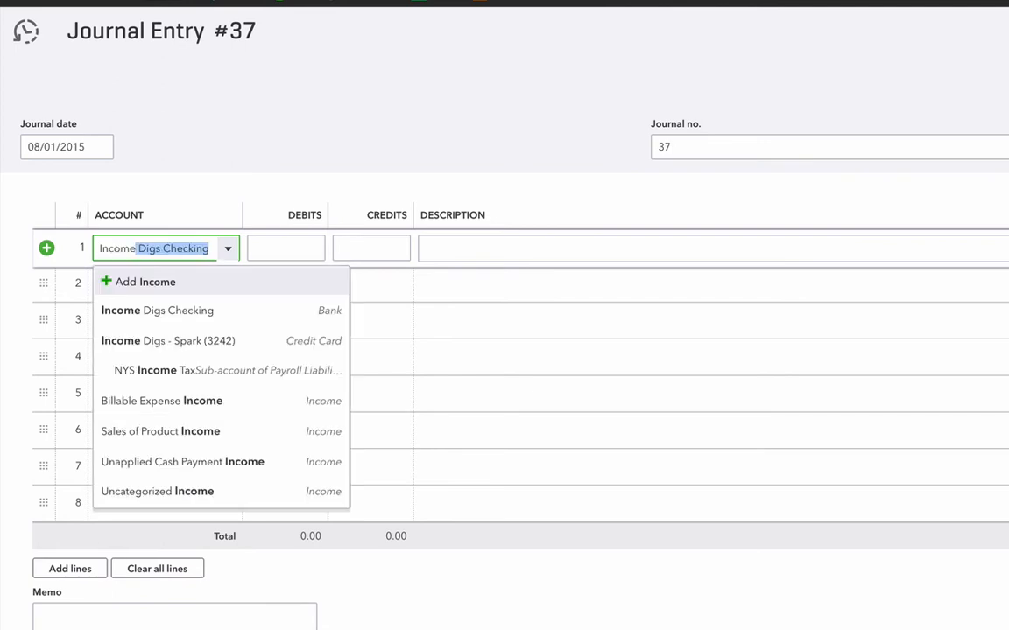
click(169, 314)
click(277, 247)
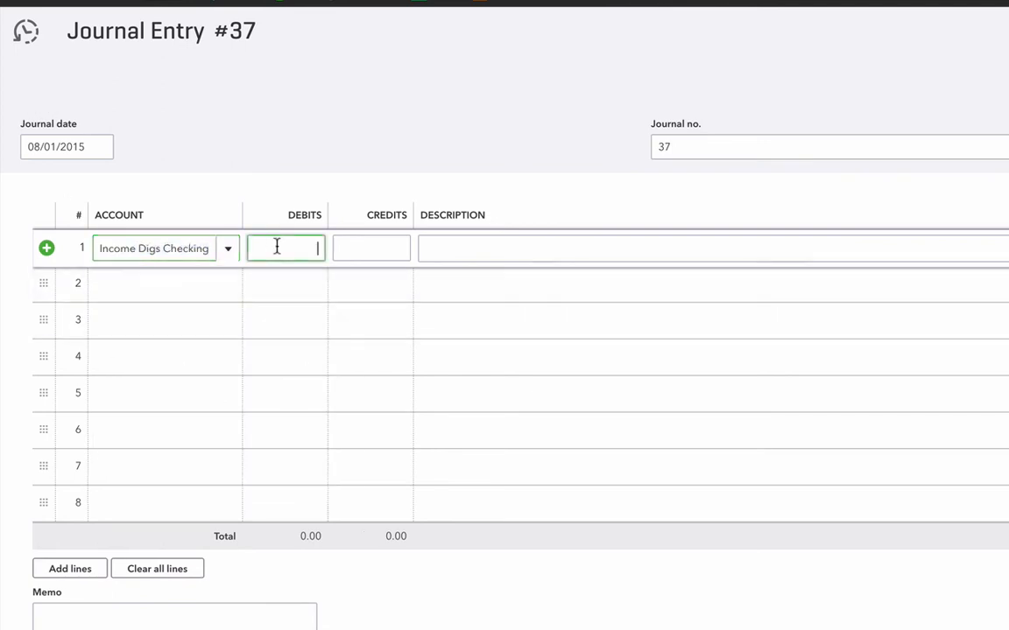
text(20,)
text(0000)
key(Tab)
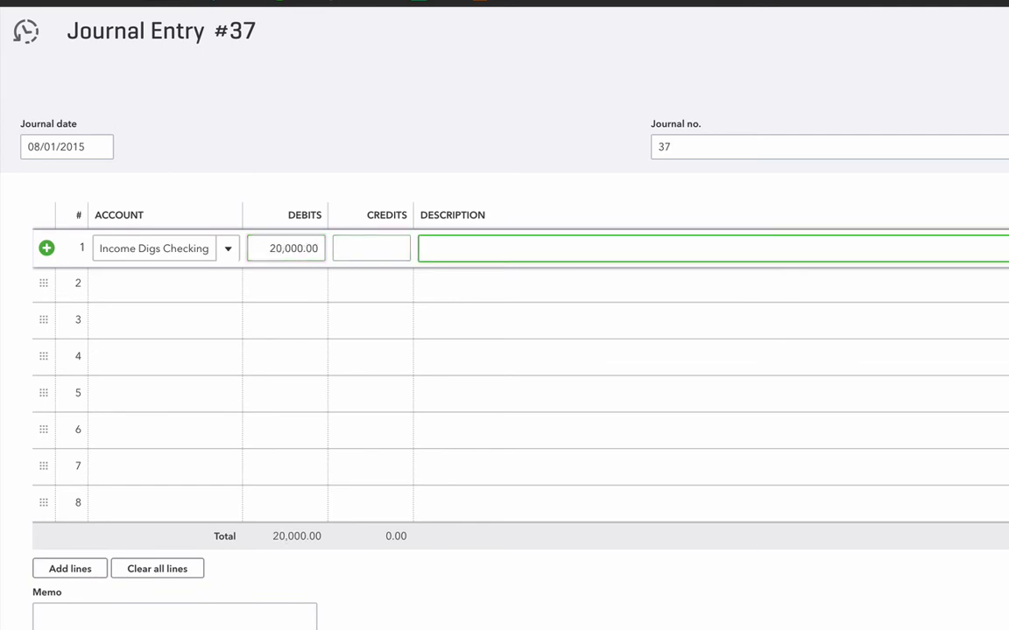
text(1st Draw from Lender)
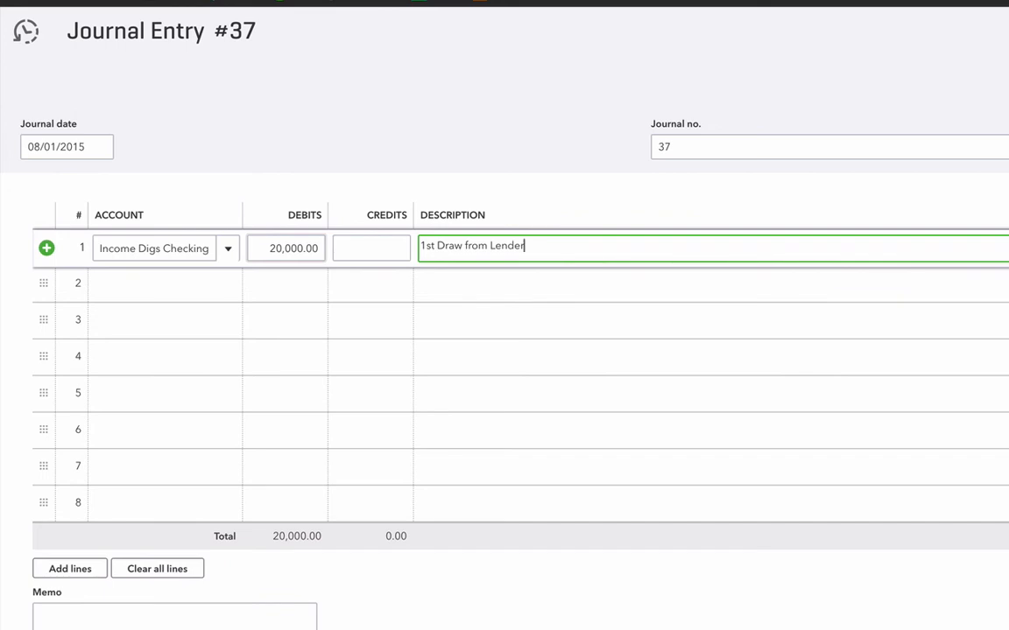
key(Tab)
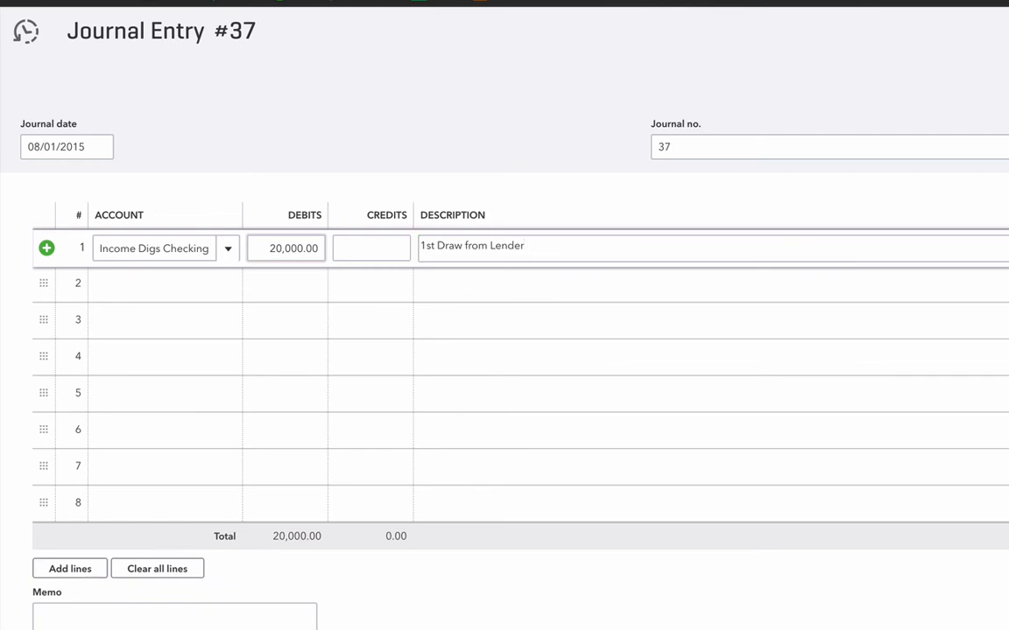
key(Tab)
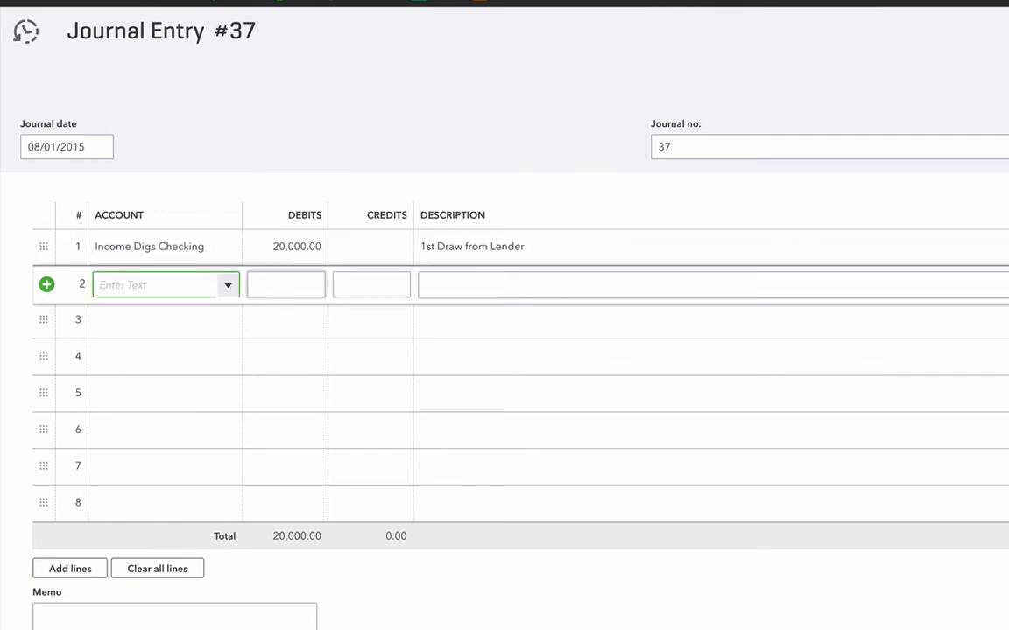
- Credit the 20,000 to the 123 Main - Loan account on the second journal line, and save and close the entry
text(123 Main St)
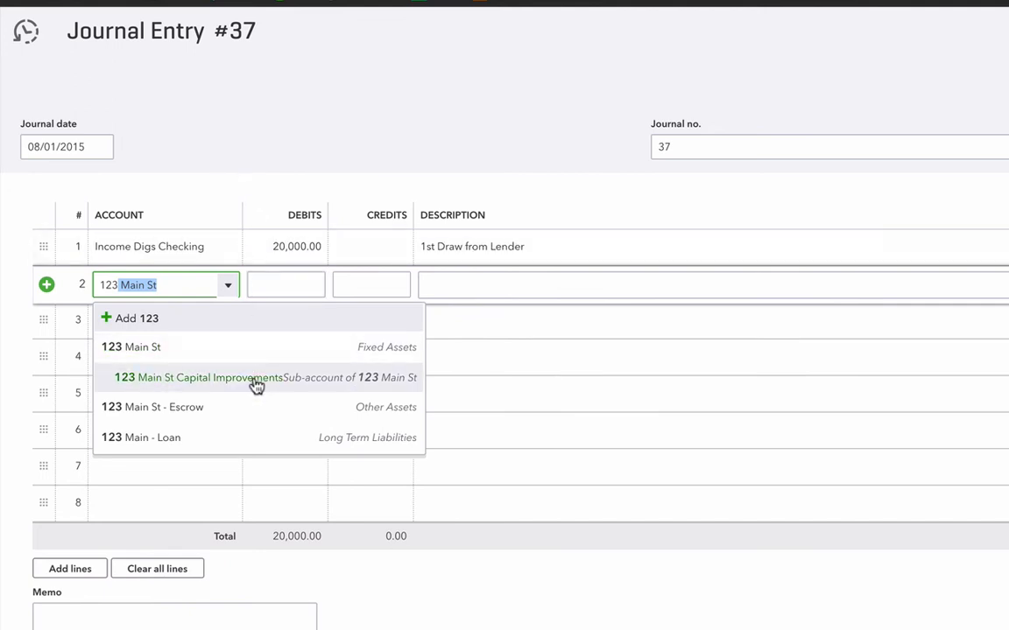
click(204, 446)
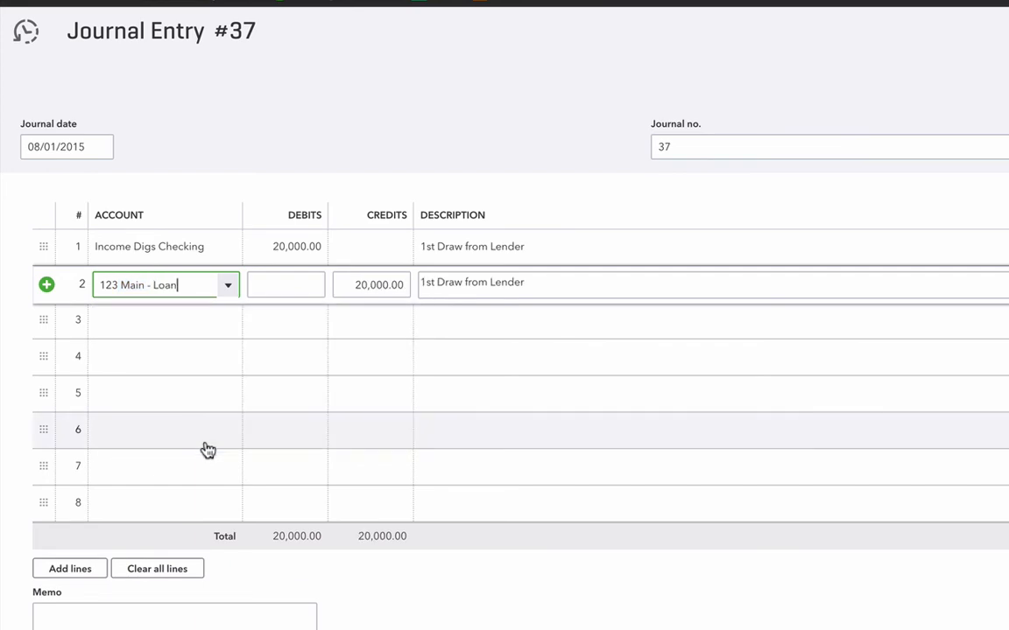
key(Tab)
key(Tab)
key(Tab)
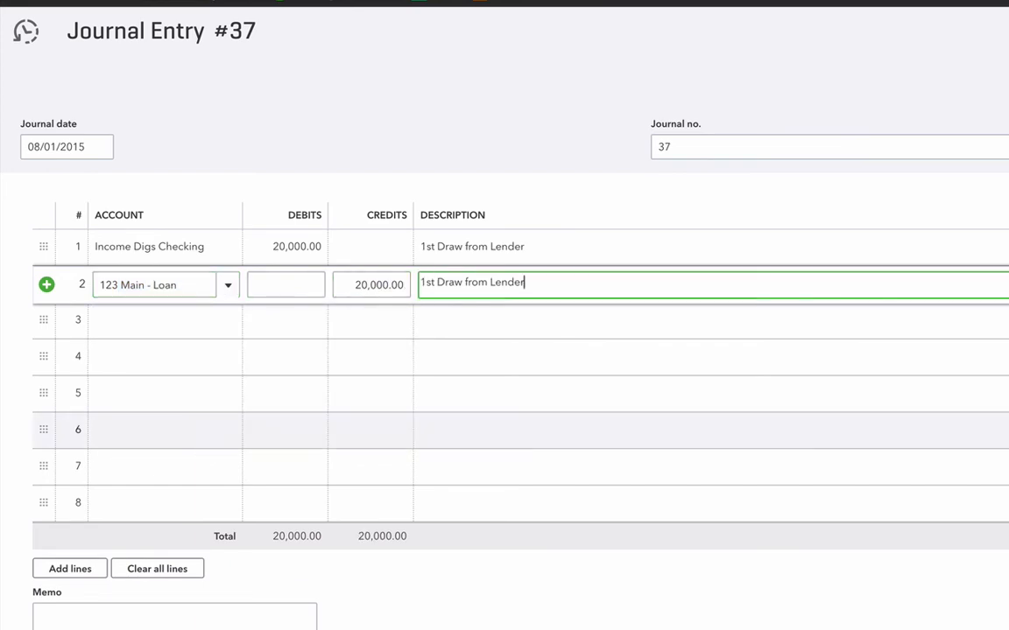
key(Tab)
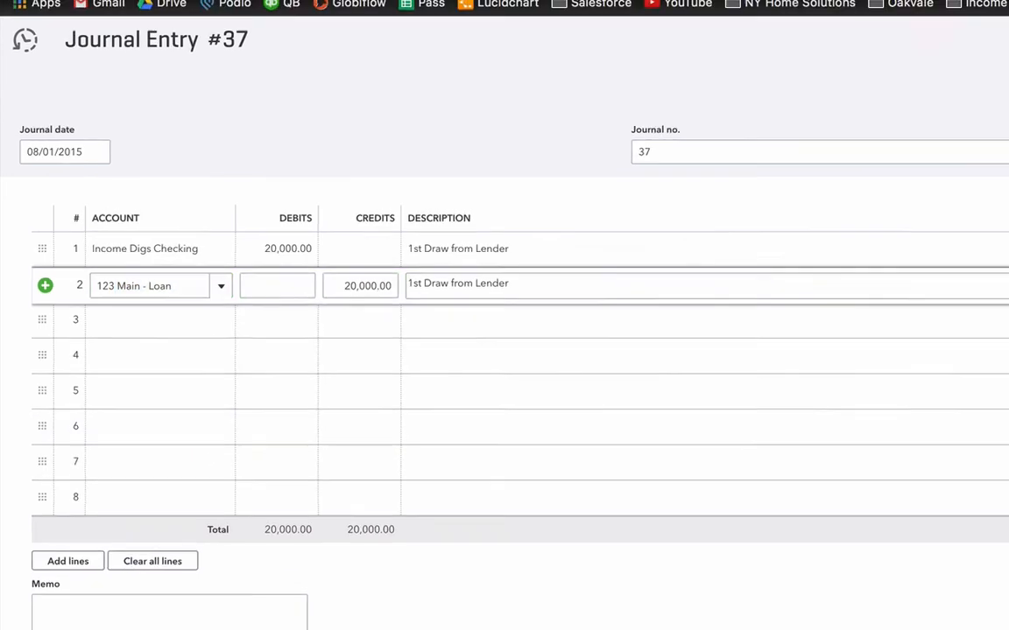
click(932, 619)
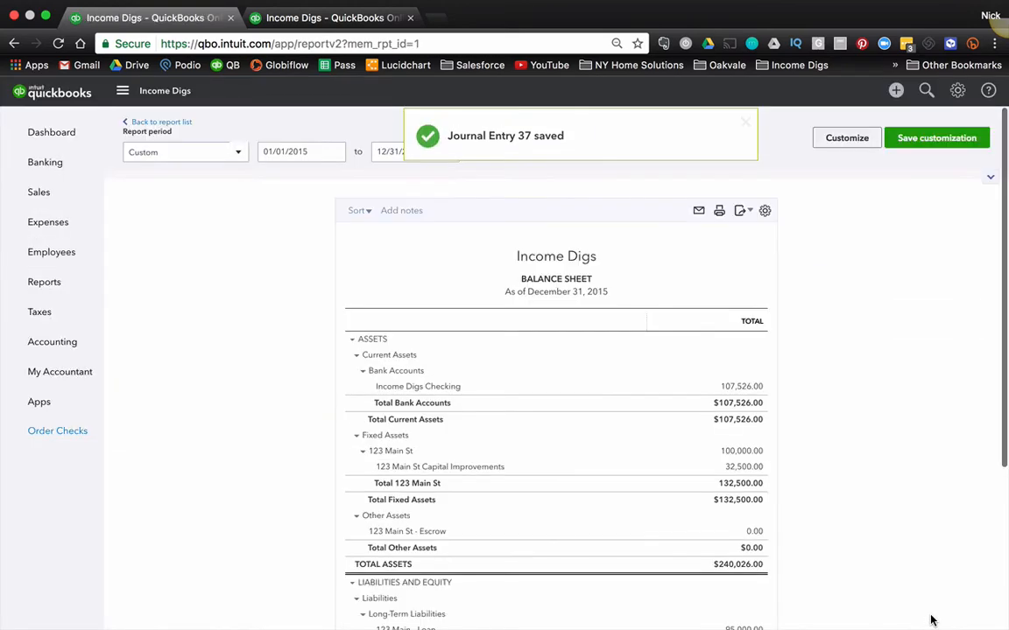
- Review the balance sheet's assets and liabilities and open the transaction report behind the 123 Main - Loan balance
scroll(574, 447, down, 5)
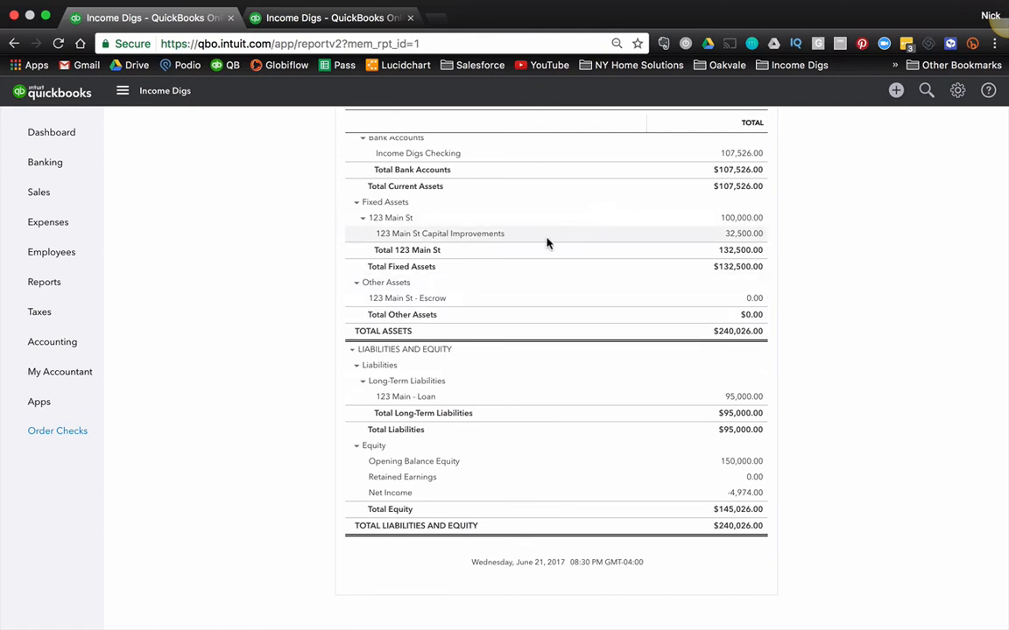
scroll(438, 217, up, 1)
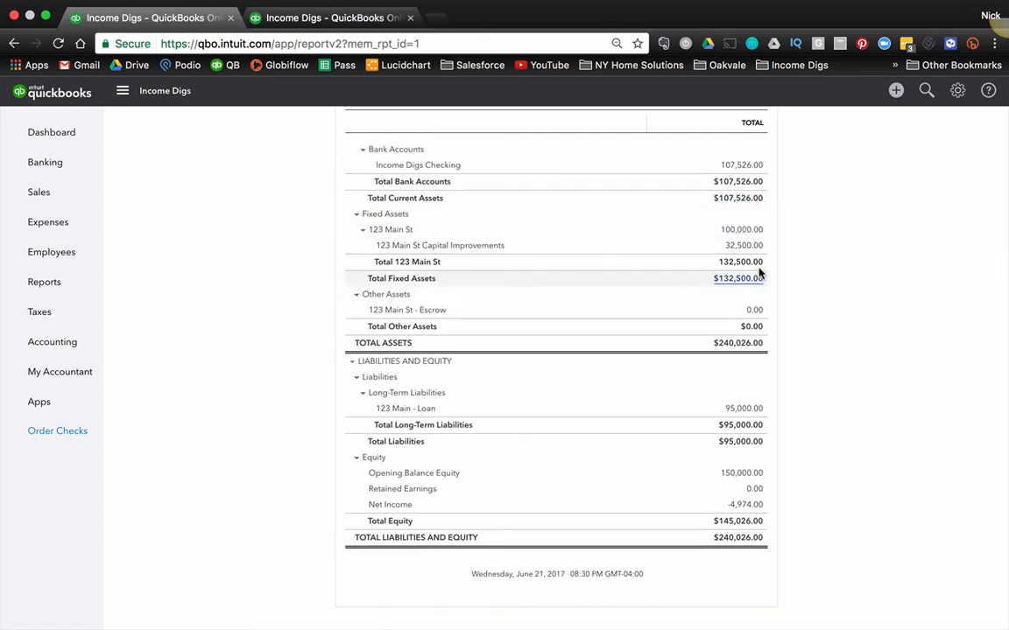
click(742, 410)
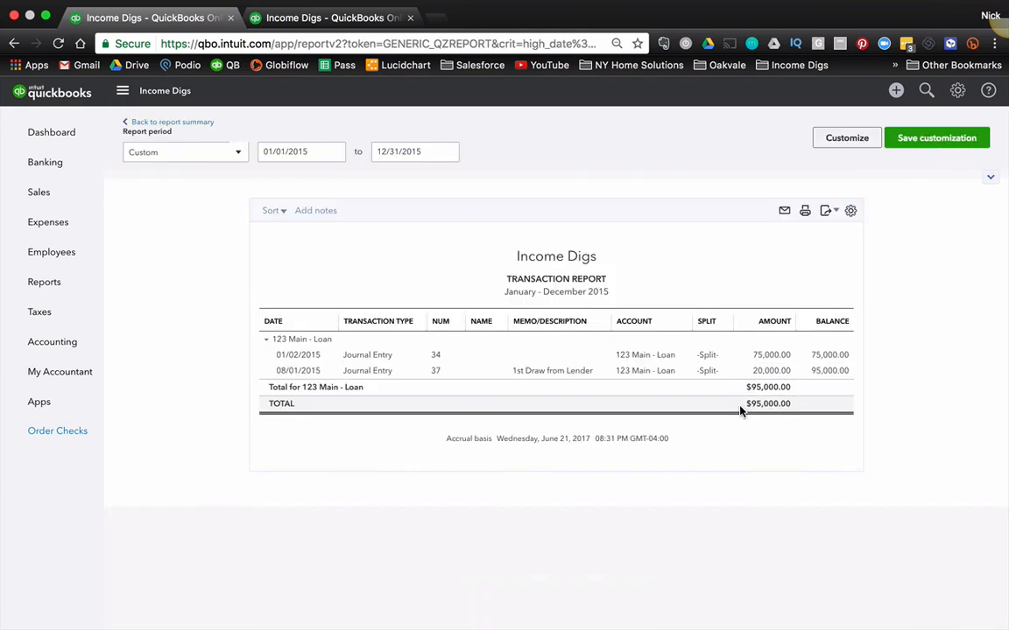
- Open the 08/01/2015 "1st Draw from Lender" journal entry, delete it and confirm the deletion
click(642, 372)
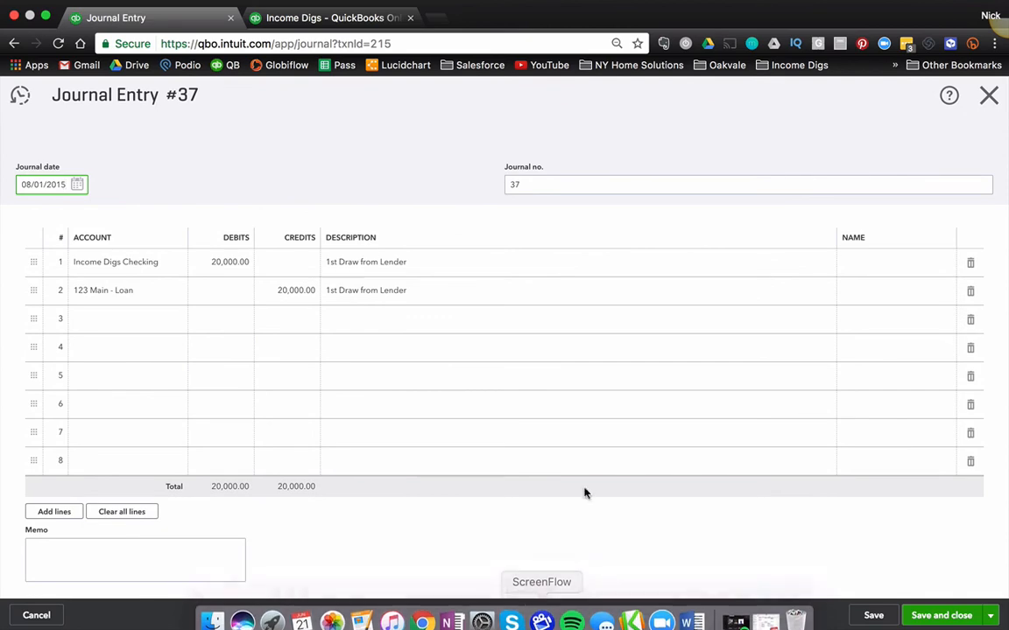
click(531, 614)
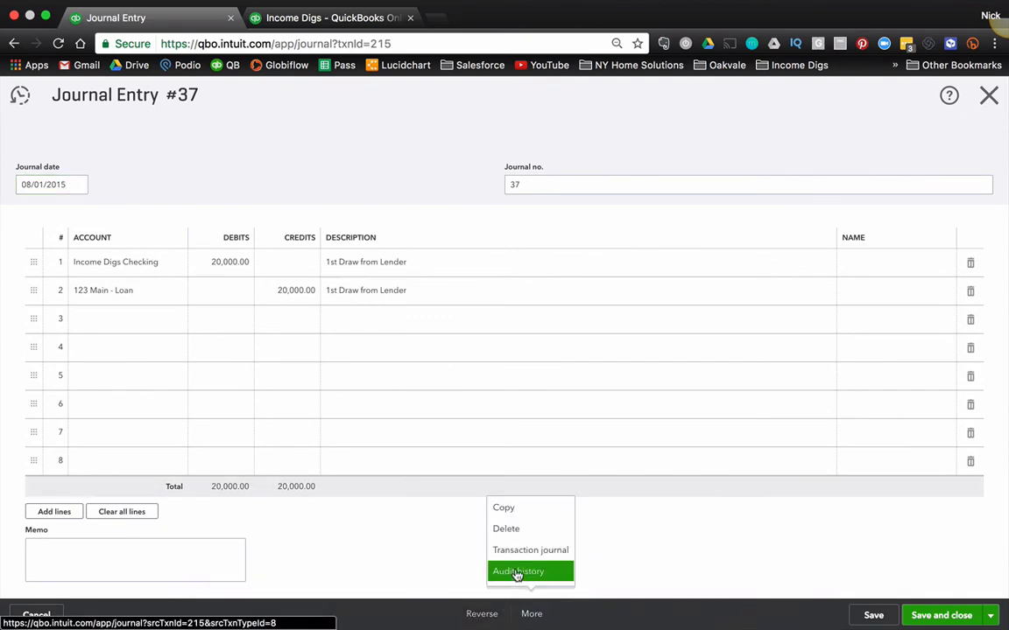
click(508, 530)
click(565, 371)
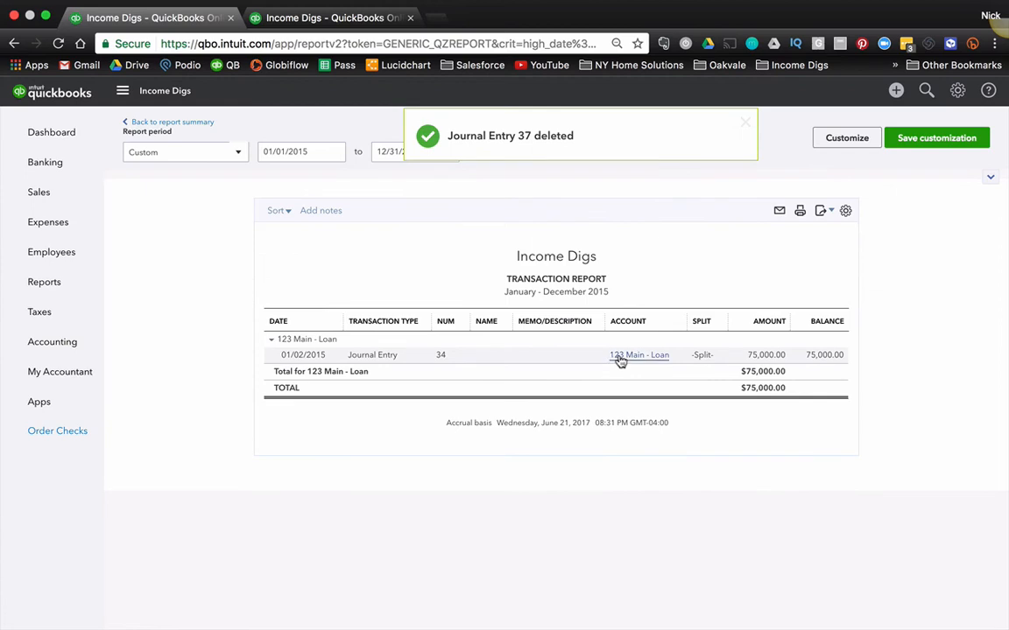
- Open the 01/02/2015 journal entry and set the 123 Main - Loan credit to 125,000
click(620, 359)
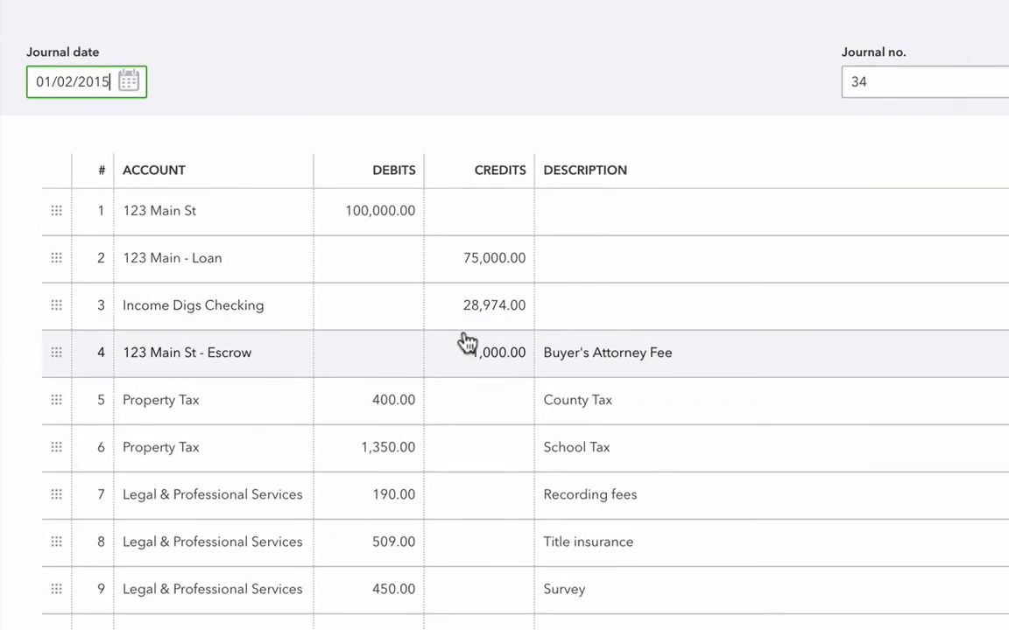
click(492, 270)
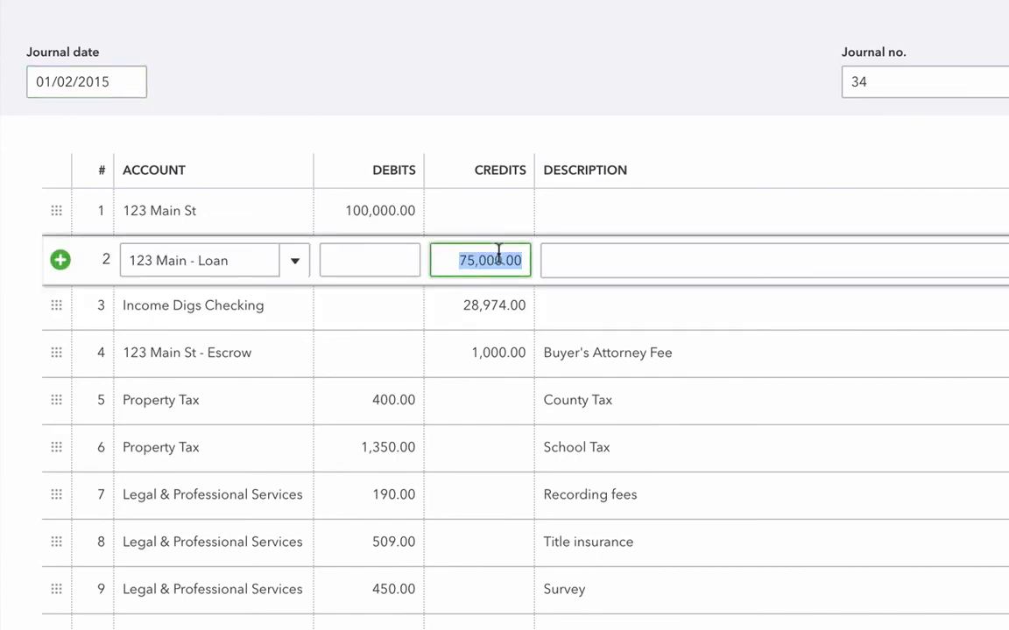
text(125,000)
key(Tab)
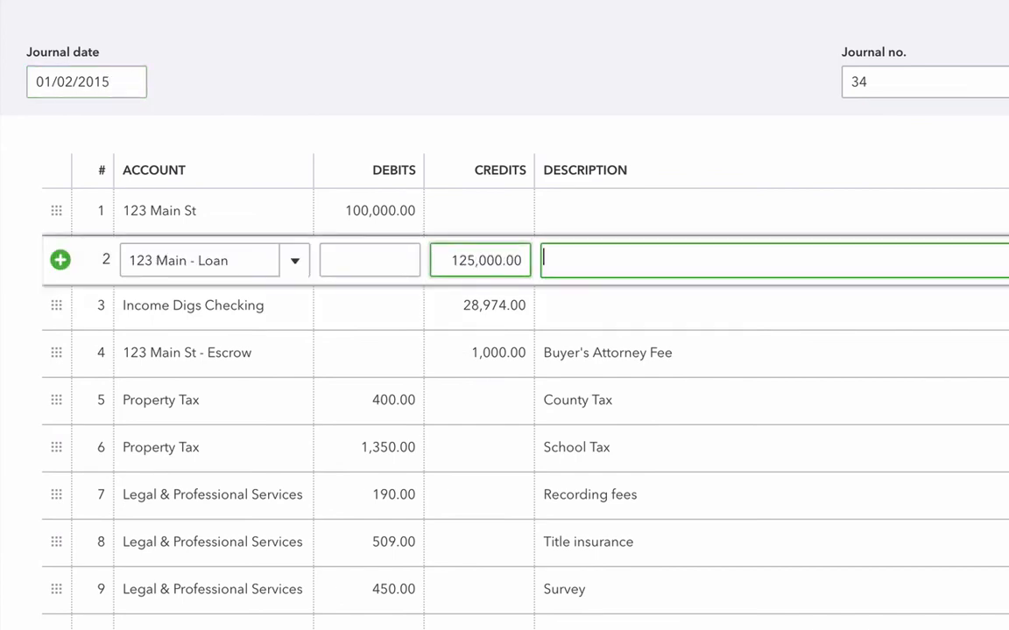
- Enter "123 Main St Loan Escrow" as a new account on journal line 14
scroll(533, 92, down, 5)
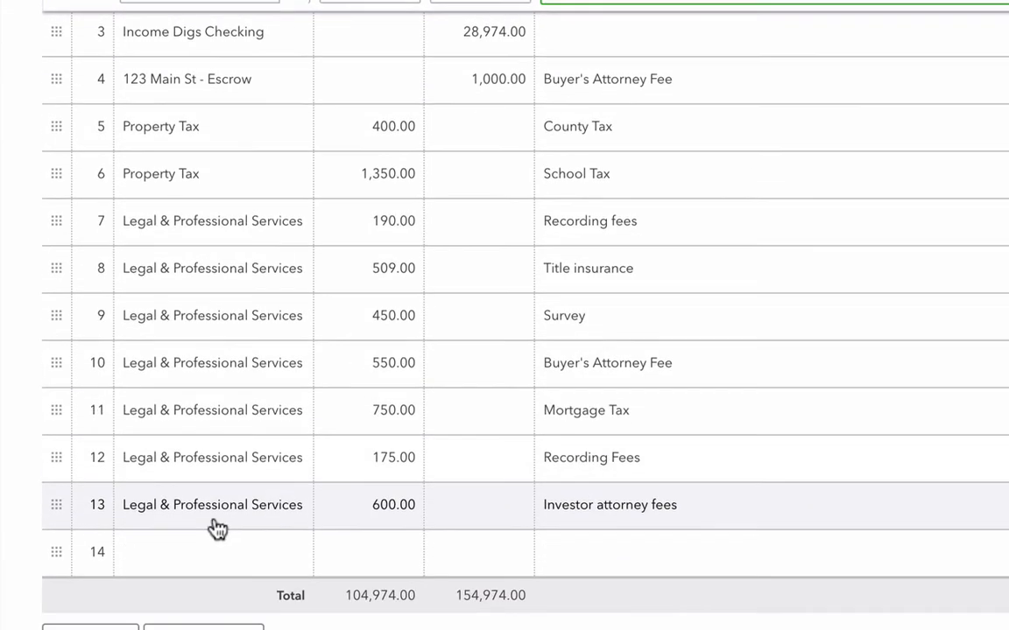
scroll(217, 528, down, 2)
click(212, 429)
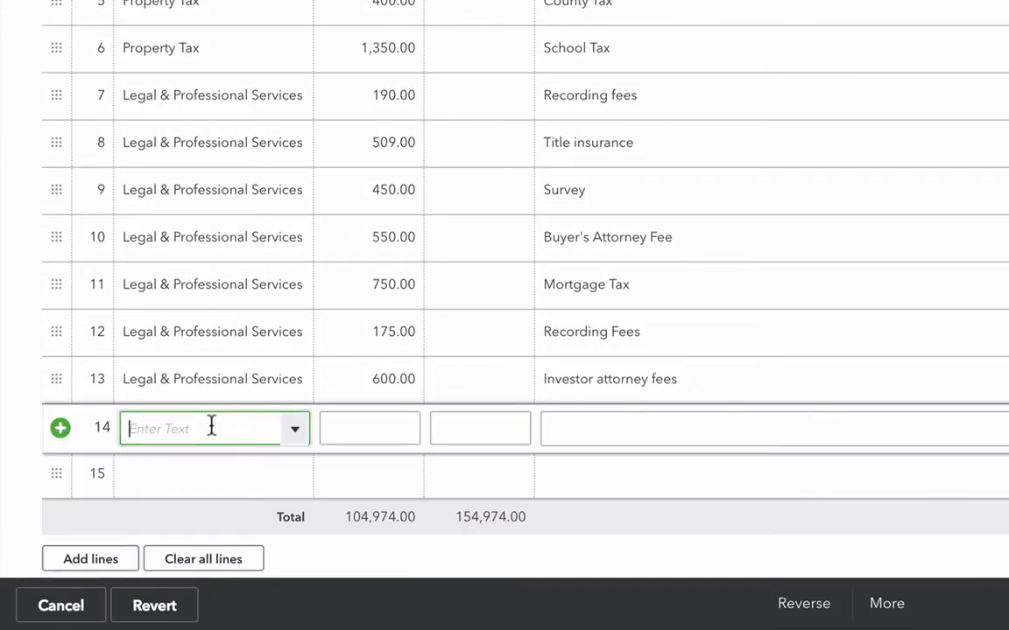
text(123)
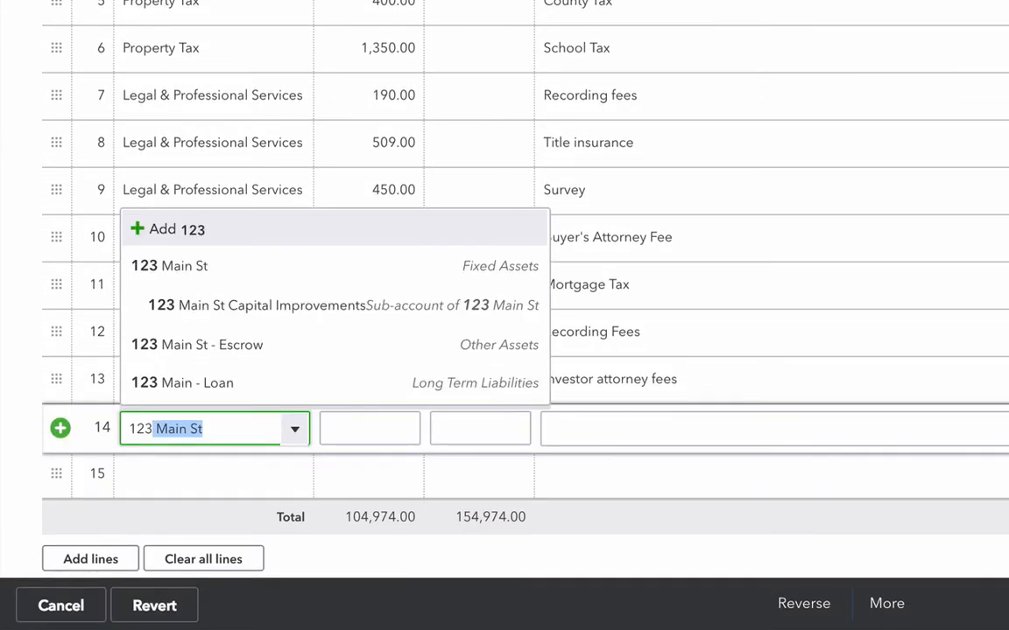
text( Main St)
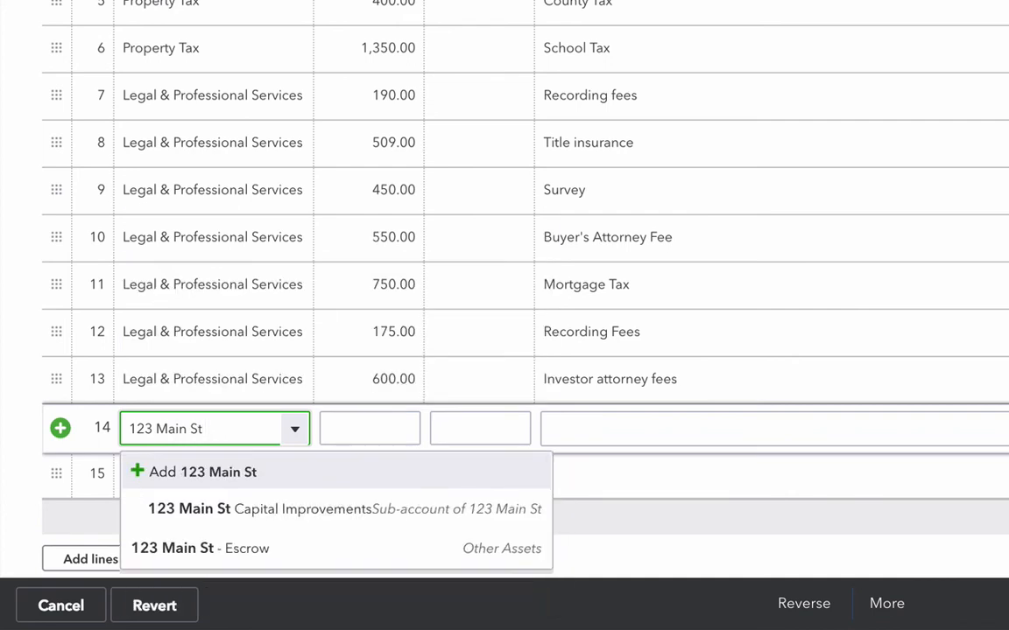
text( Loan Escrow)
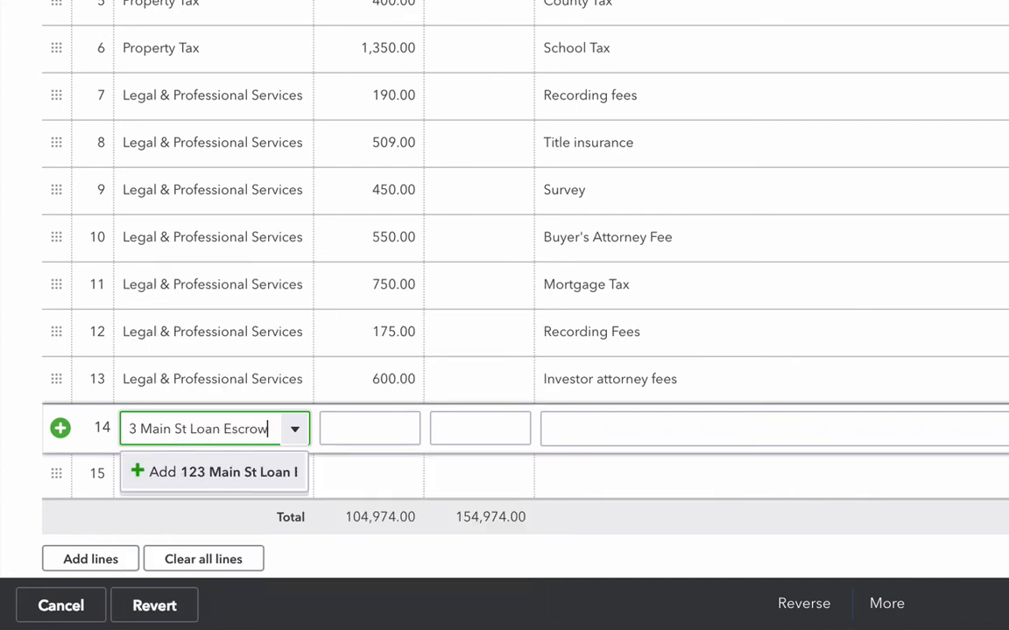
key(Return)
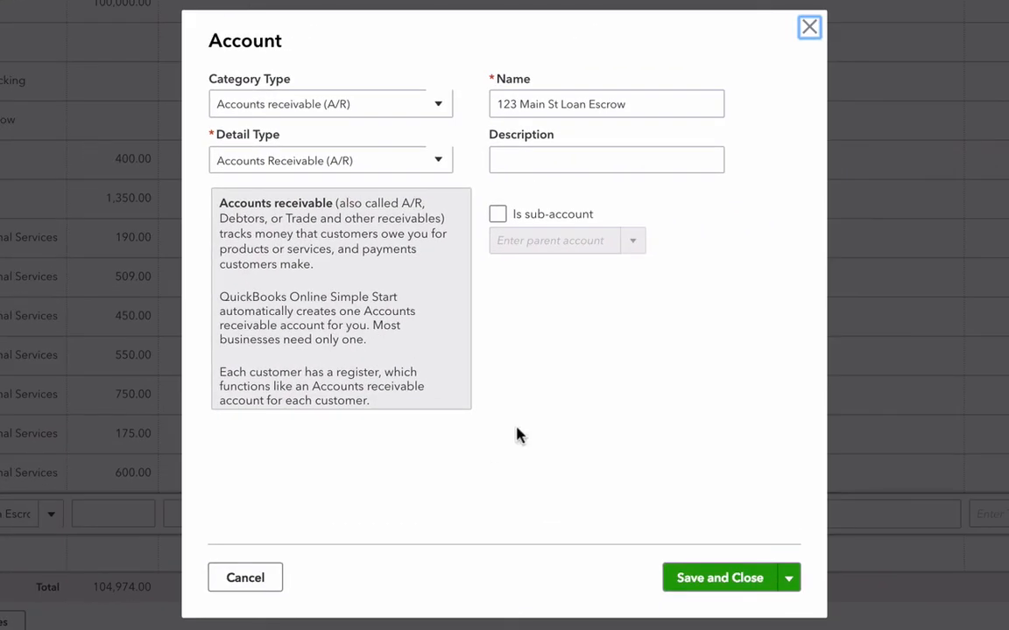
- Create the escrow account under Other Assets with detail type Other Long-term Assets, and save and close the journal entry
click(438, 103)
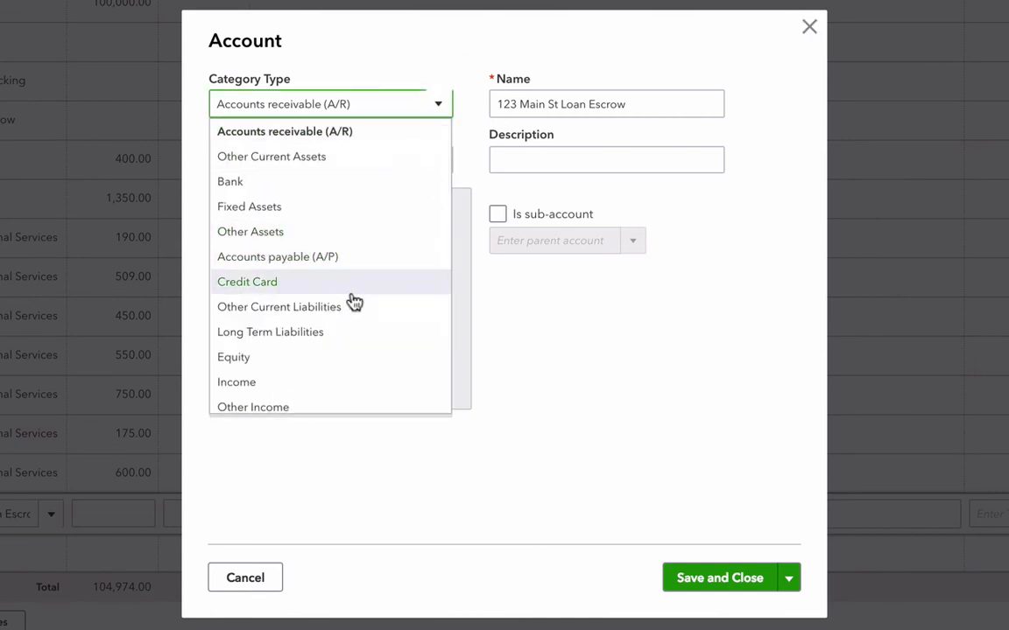
click(278, 238)
click(427, 166)
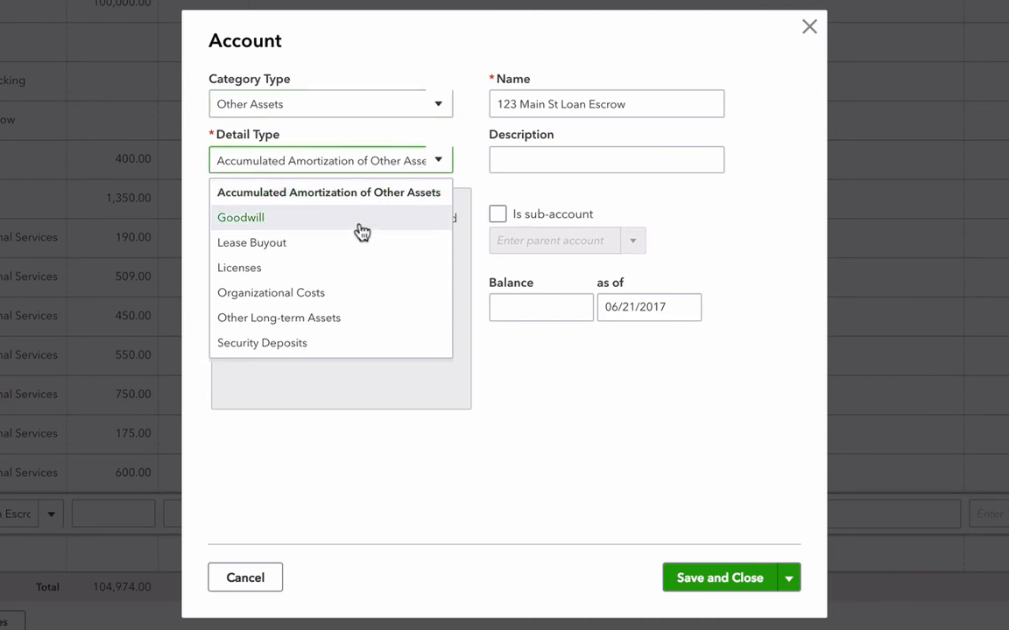
click(327, 320)
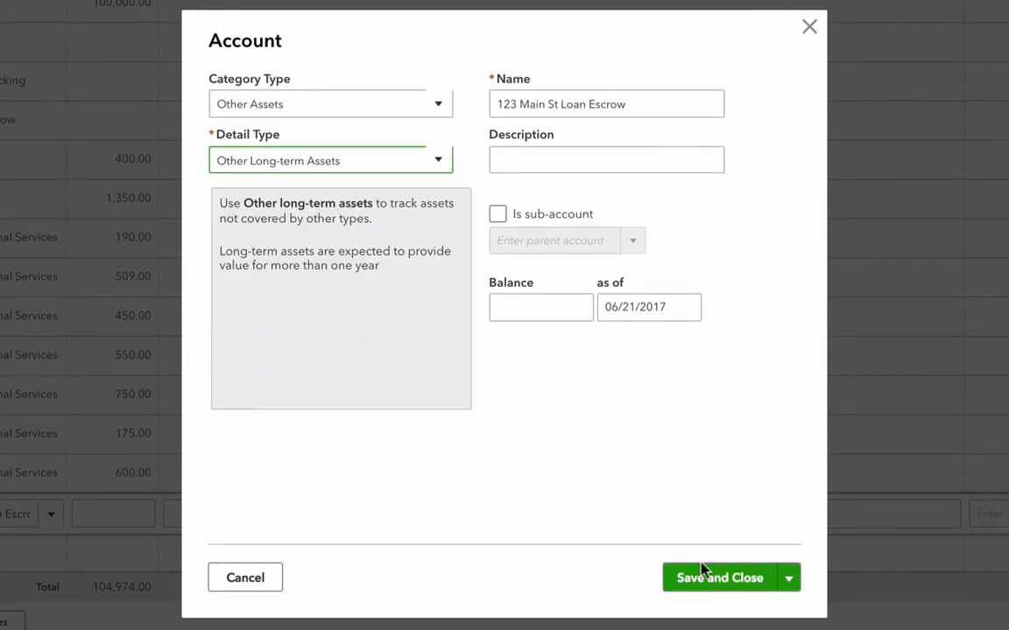
click(703, 570)
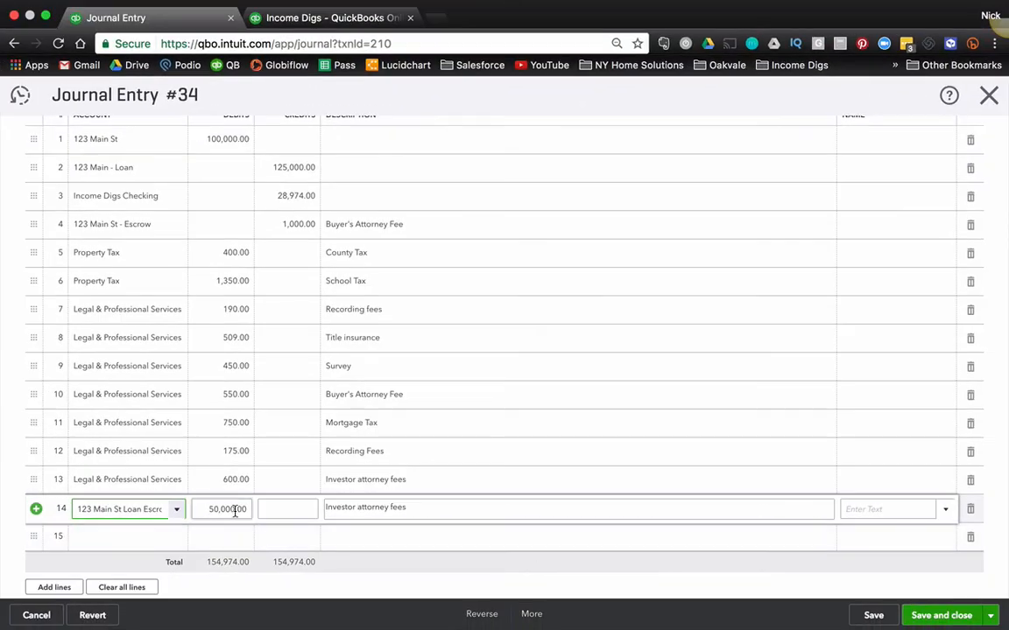
click(955, 618)
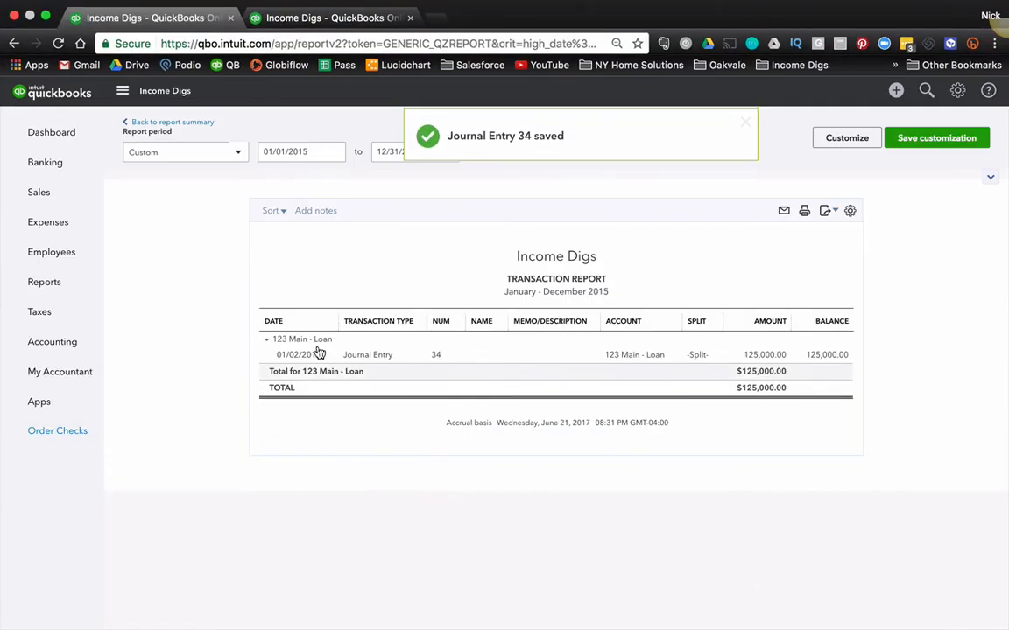
- Return to the balance sheet and compare the 123 Main St Loan Escrow asset with the 123 Main - Loan liability
click(178, 122)
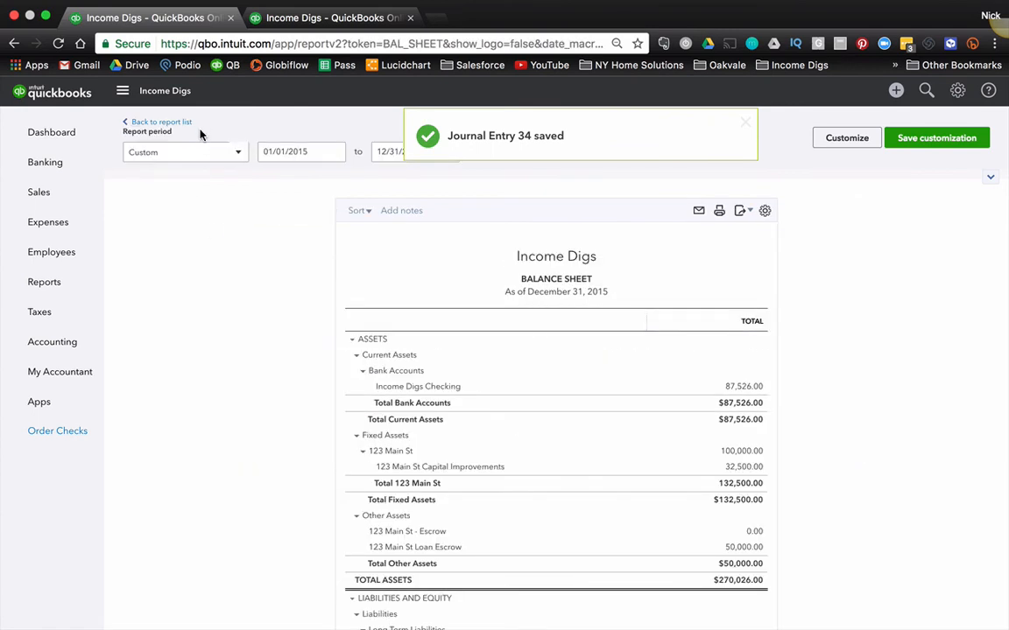
scroll(714, 470, down, 5)
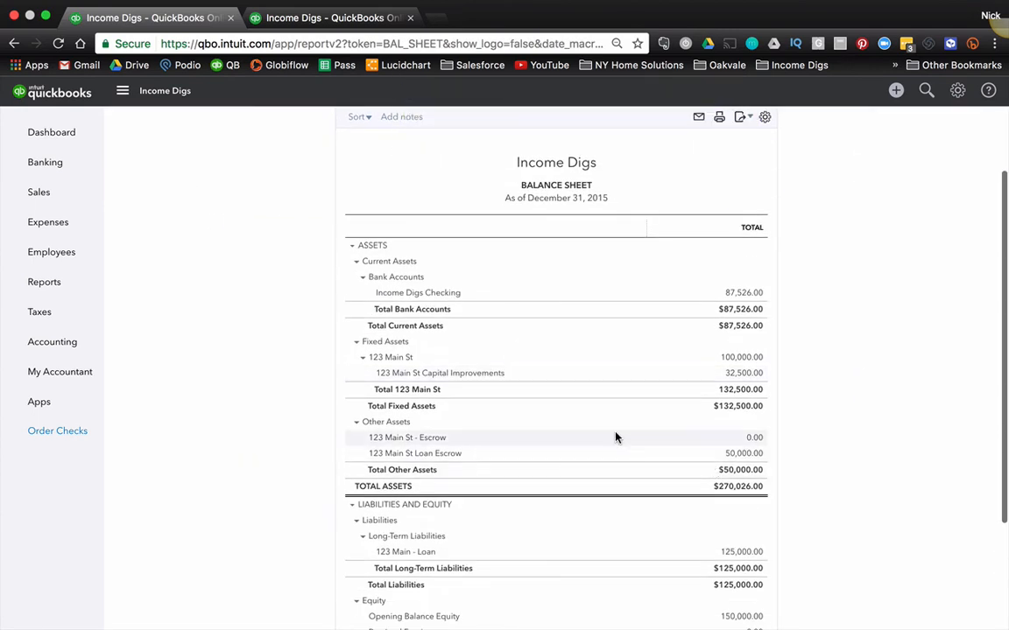
scroll(548, 419, down, 2)
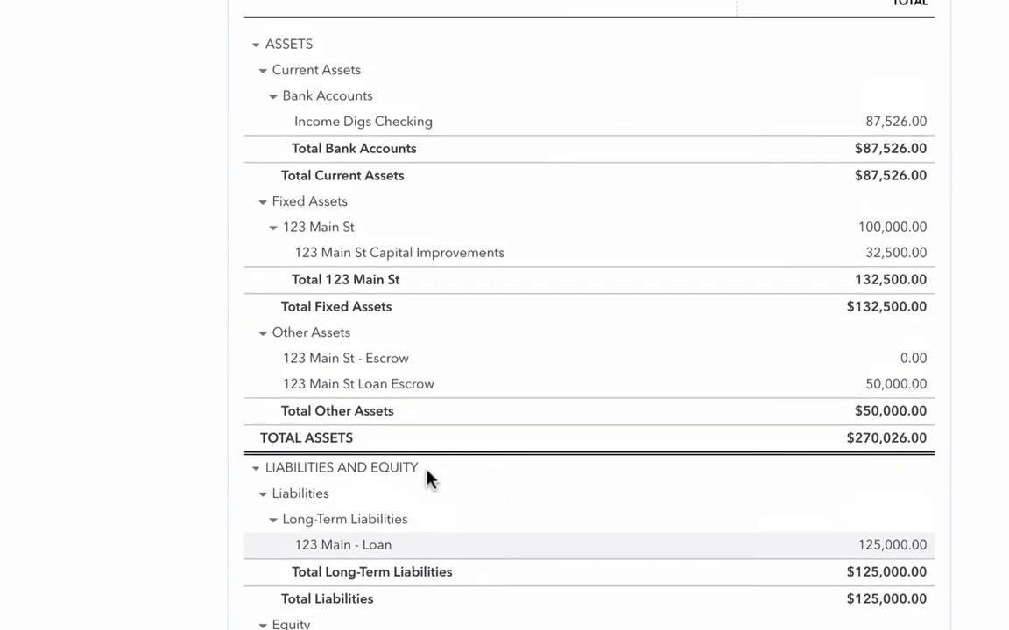
scroll(673, 624, down, 2)
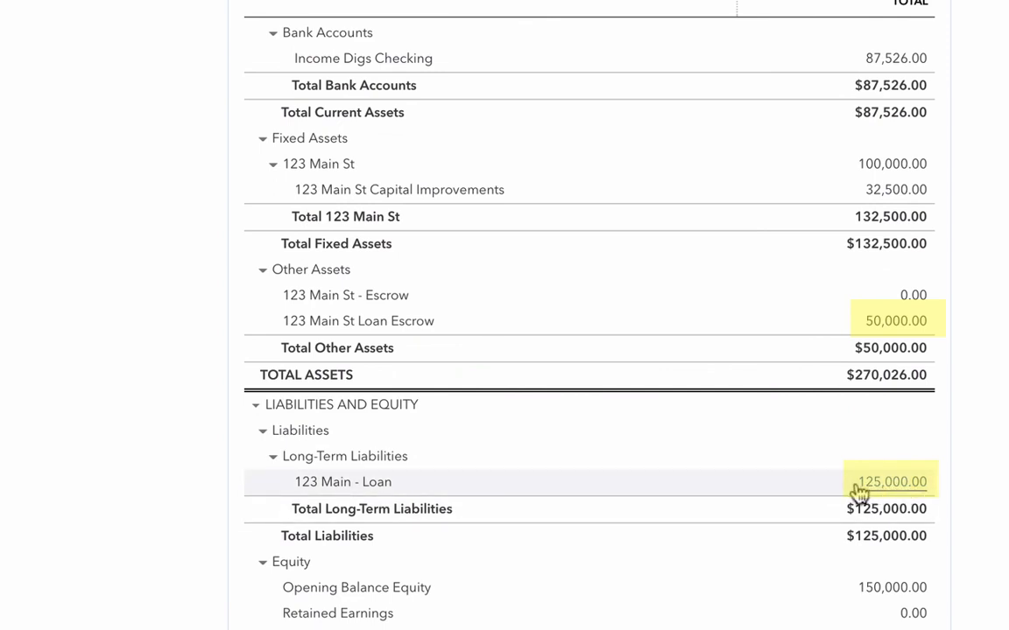
scroll(853, 491, up, 1)
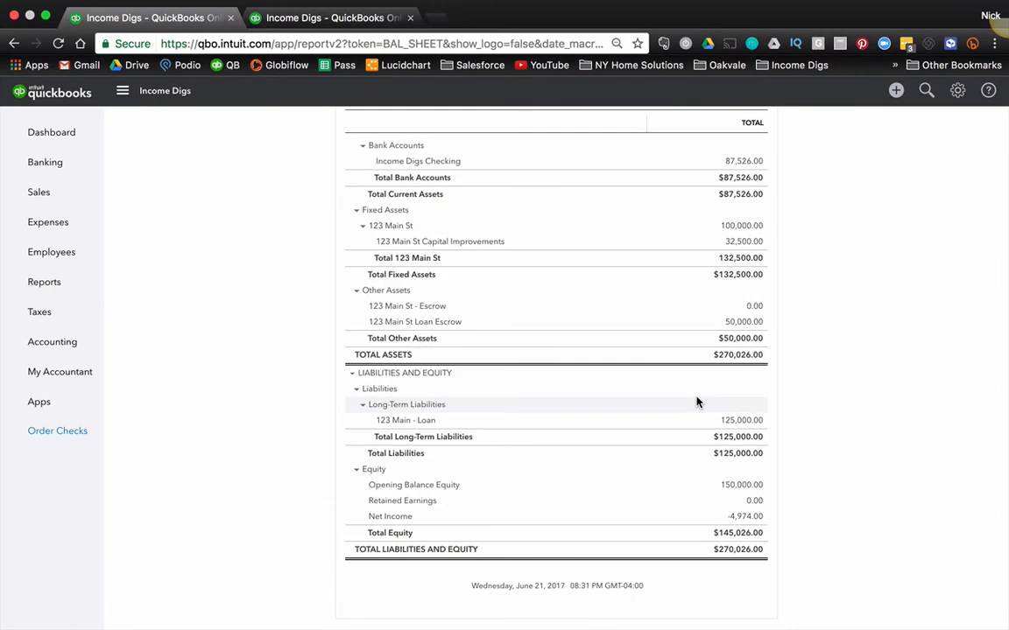
- Start a new 08/01/2015 journal entry debiting Income Digs Checking 20,000 on the first line, with the description "1st Draw"
click(895, 93)
click(829, 217)
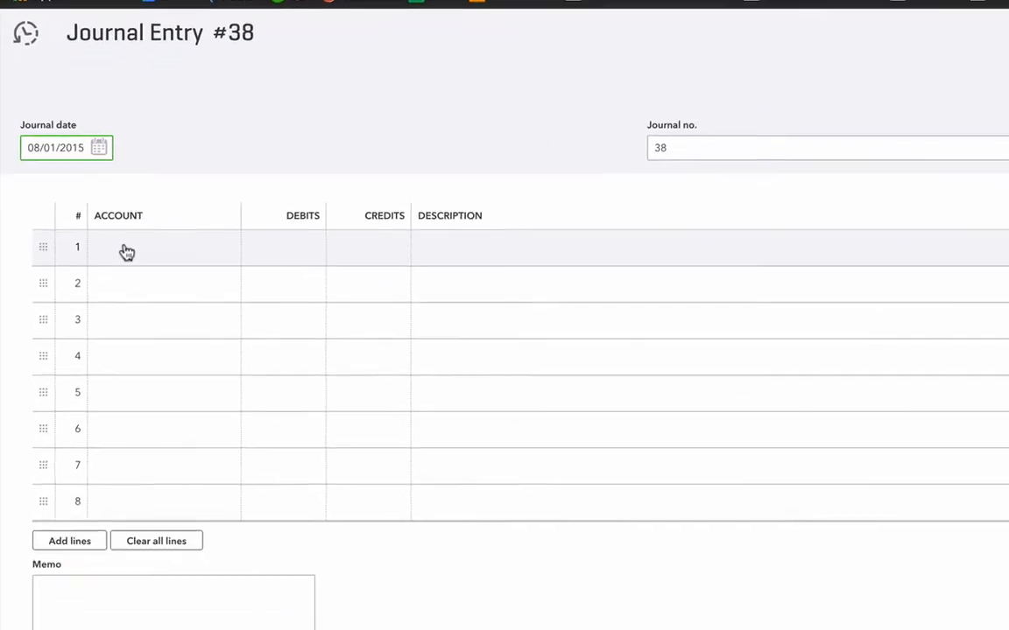
click(98, 264)
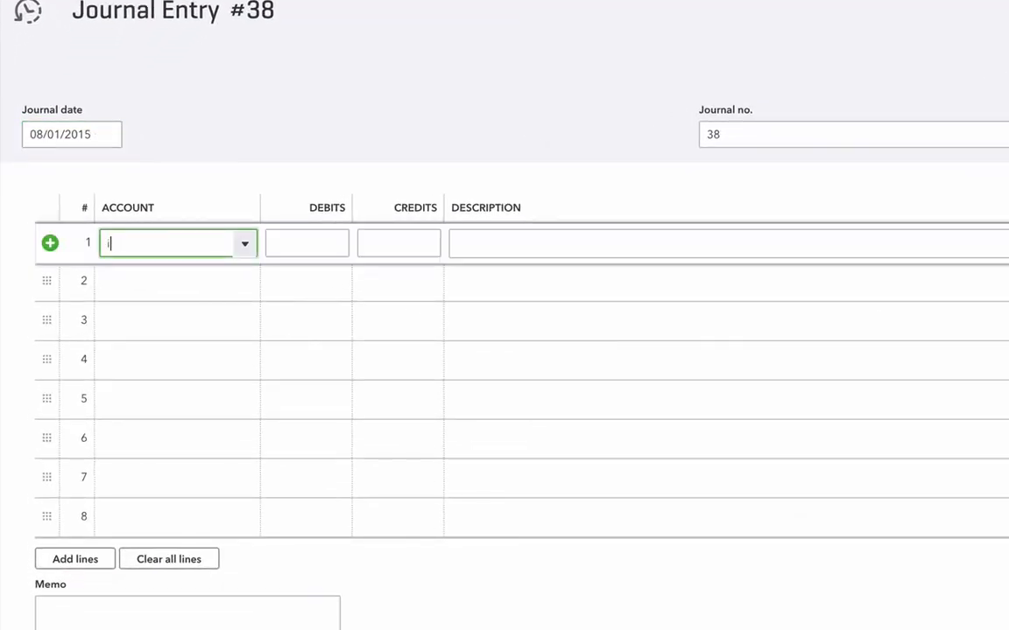
text(incom)
click(169, 315)
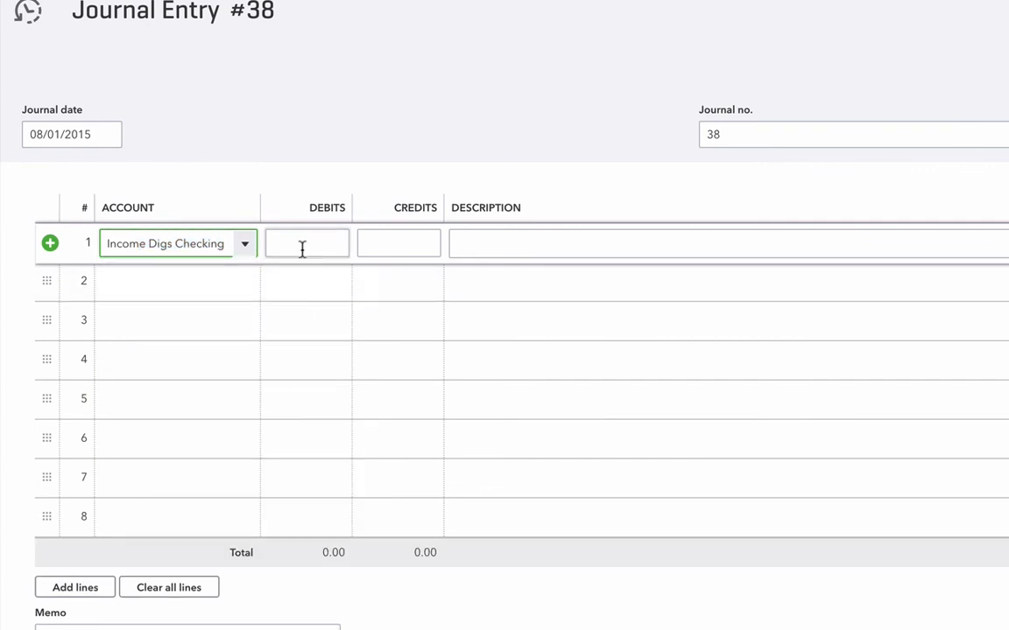
click(302, 249)
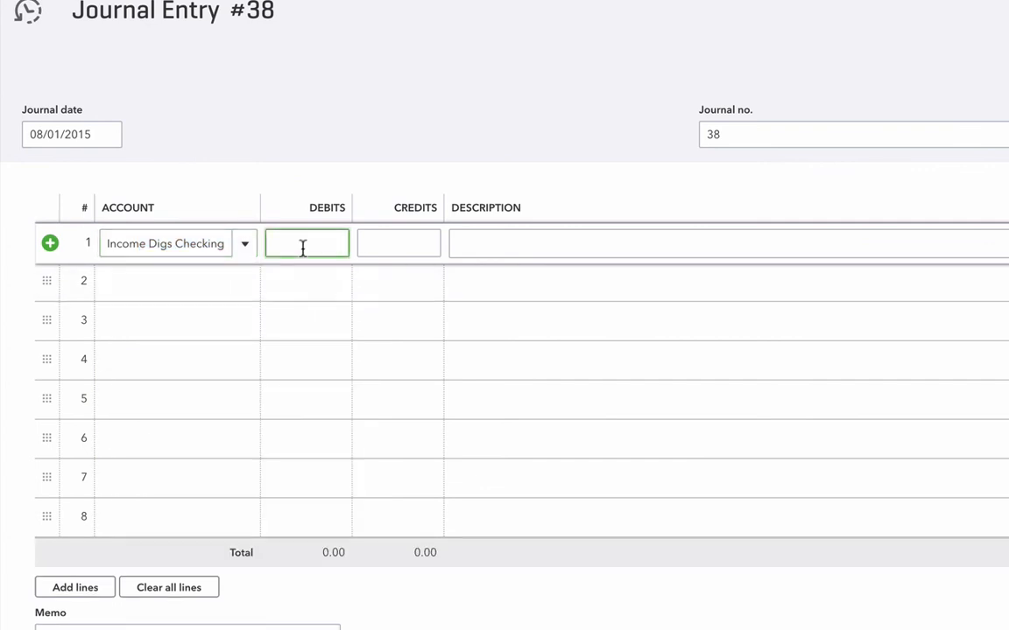
text(20,)
text(000)
key(Tab)
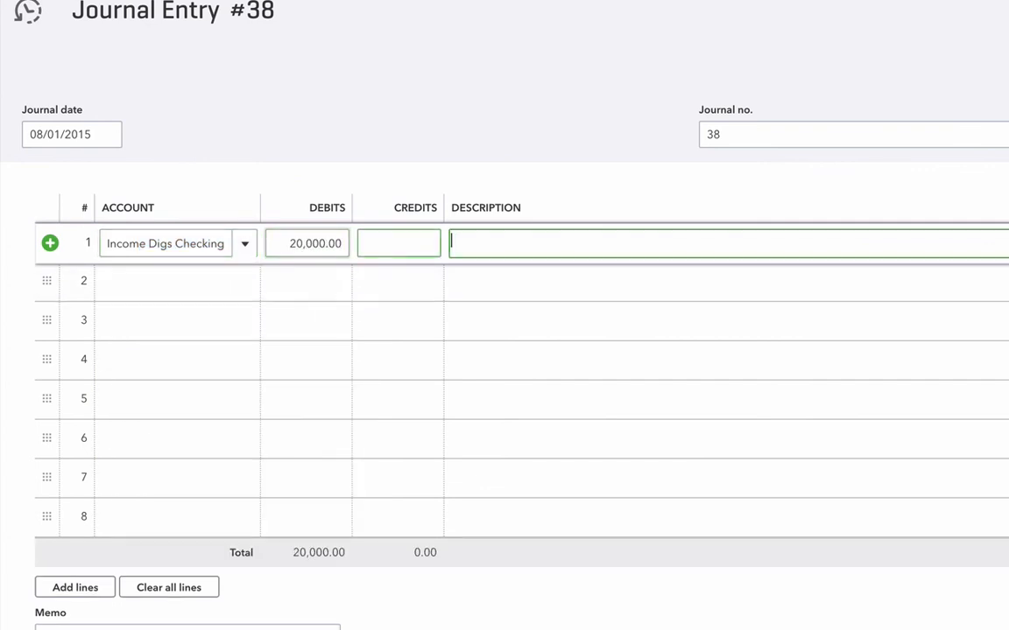
text(1st Draw)
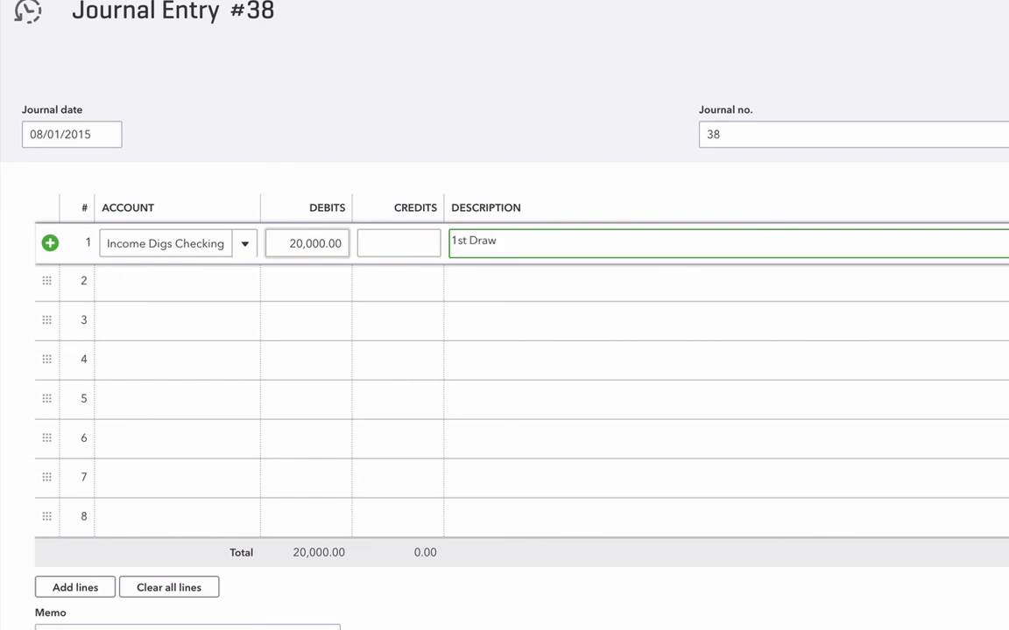
- Credit the 20,000 draw to 123 Main St Loan Escrow on the second journal line, and save and close the entry
key(Tab)
key(Tab)
text(123)
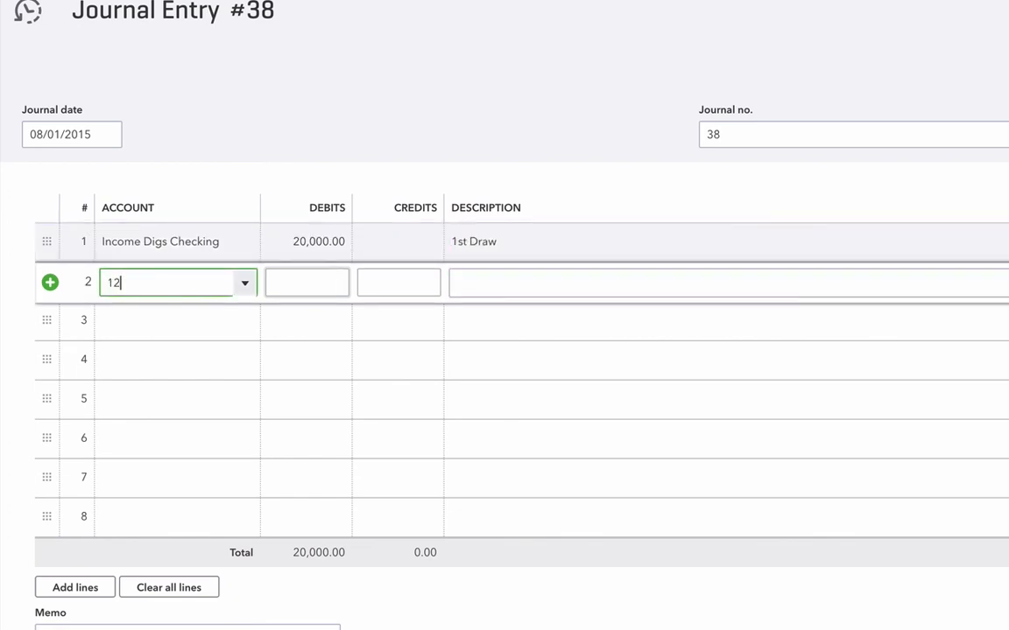
click(256, 460)
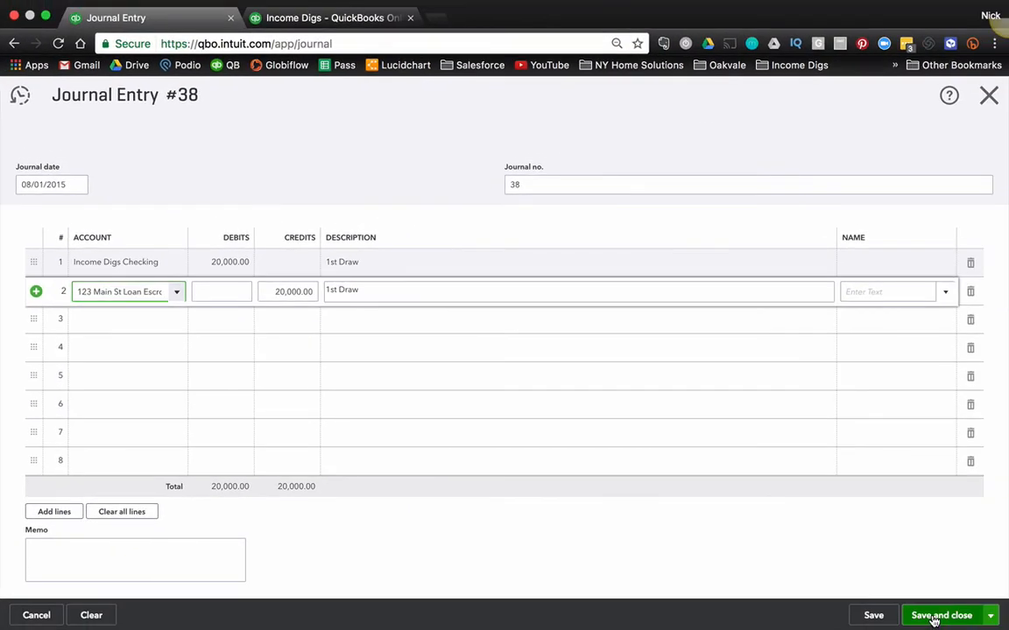
click(934, 619)
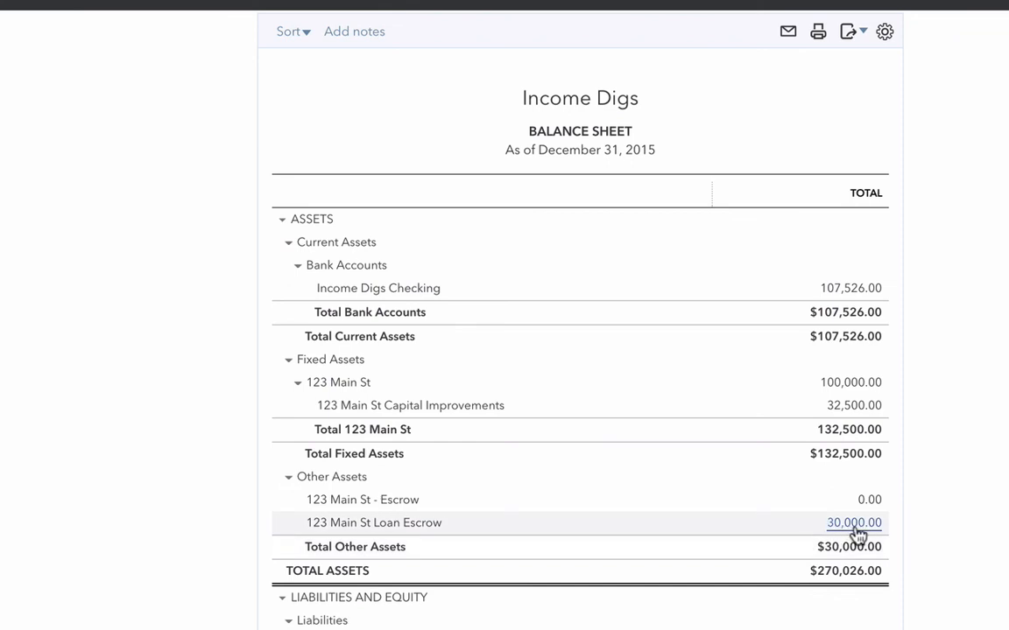
scroll(858, 532, down, 3)
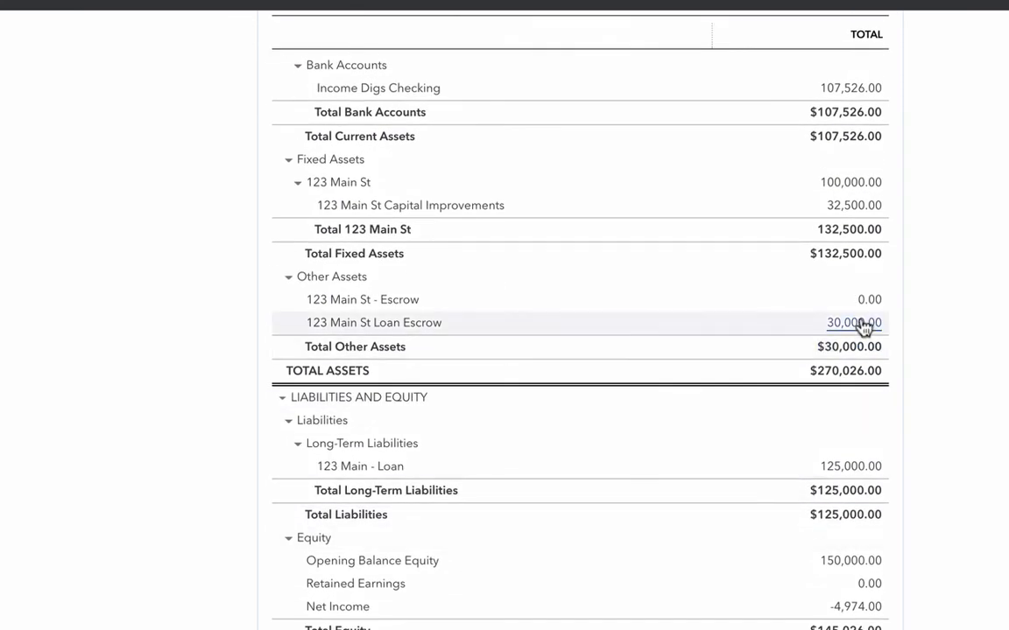